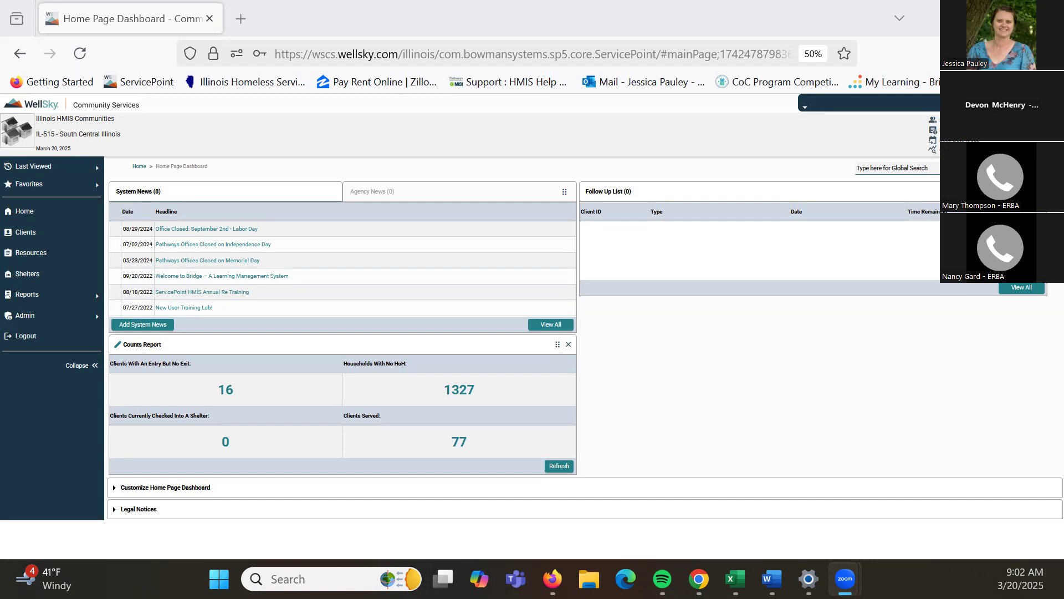
# Search the Enter Data As providers for "erba psh".
pyautogui.click(935, 130)
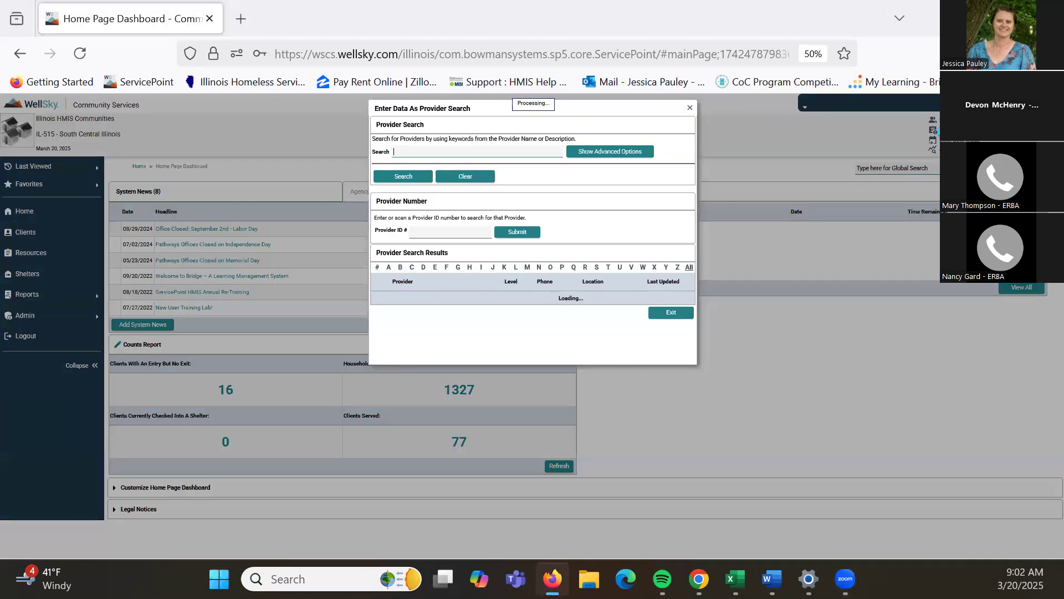
pyautogui.write('erba ps')
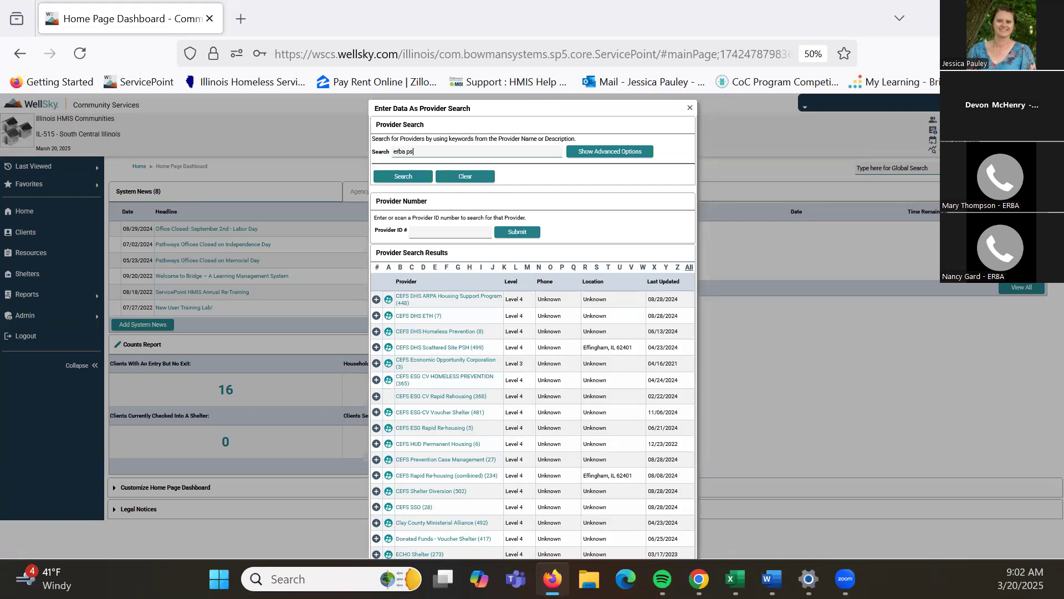
pyautogui.write('h')
pyautogui.press('Return')
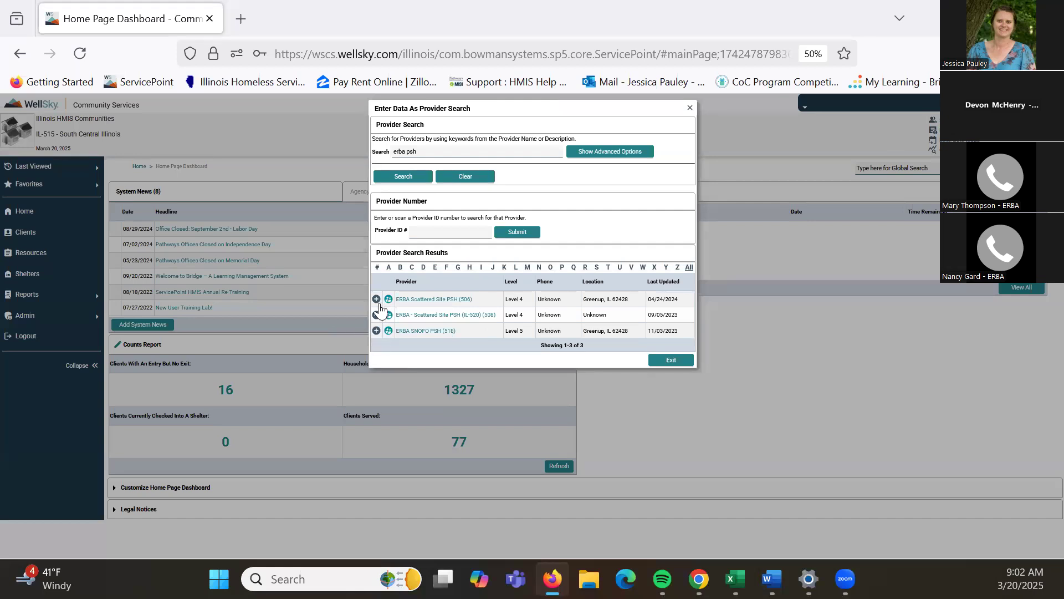
# Change the provider search to "erba ph" and enter data as ERBA PH 12-Unit (15).
pyautogui.click(452, 153)
pyautogui.press('BackSpace')
pyautogui.press('BackSpace')
pyautogui.press('BackSpace')
pyautogui.write('ph')
pyautogui.press('Return')
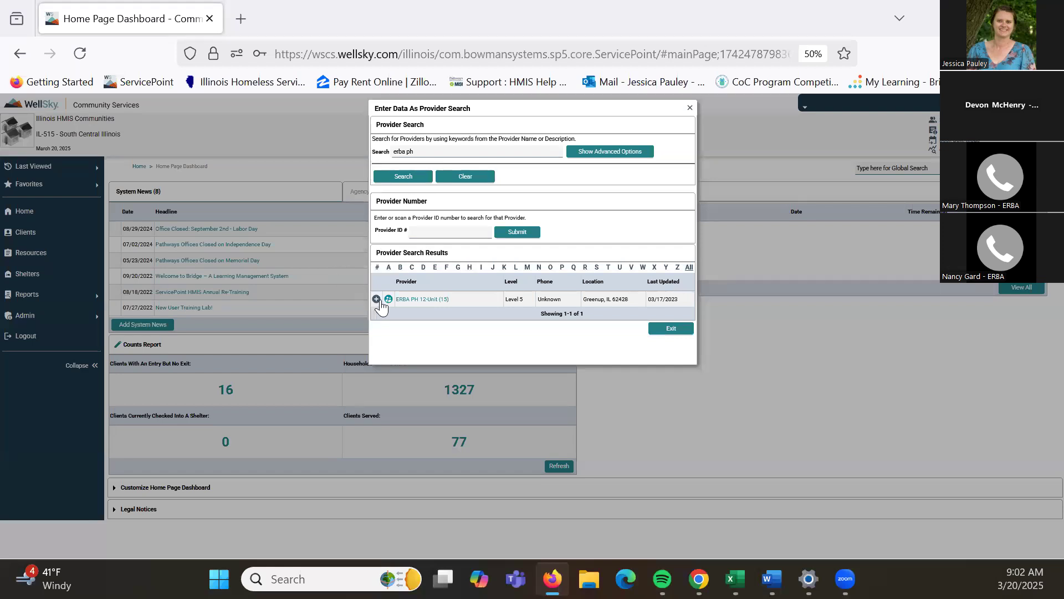
pyautogui.click(377, 300)
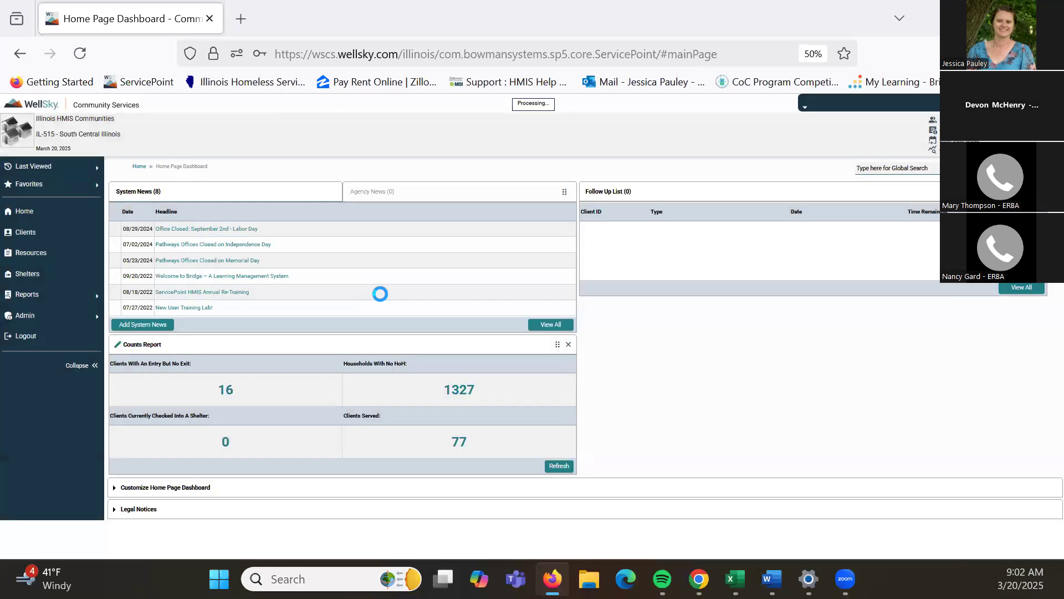
# Find the test client by client ID with the global search and open the record with a back date of 03/20/2025, 6:00:00 AM.
pyautogui.click(898, 172)
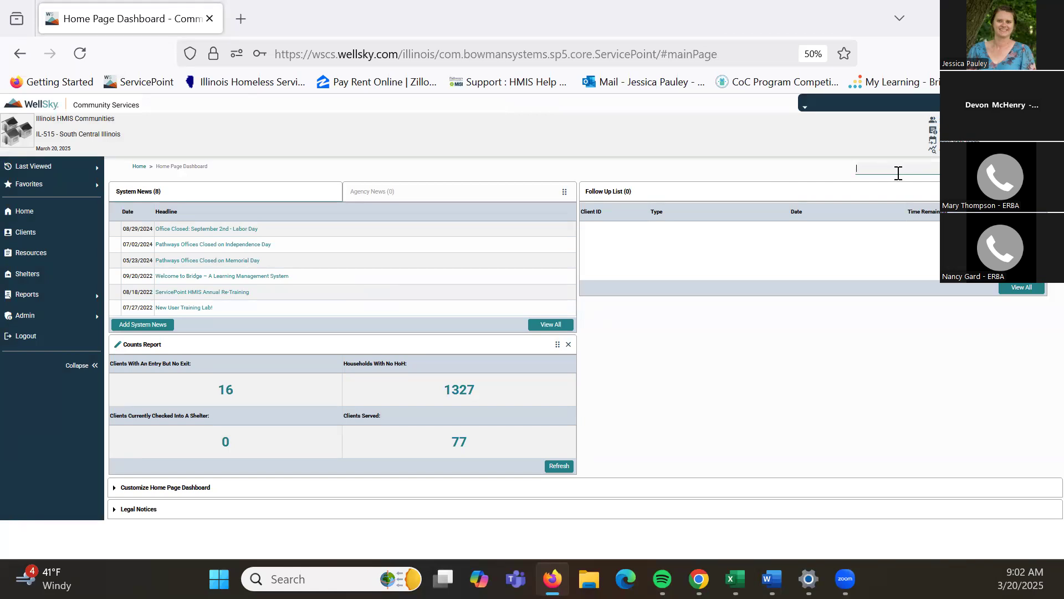
pyautogui.write('2')
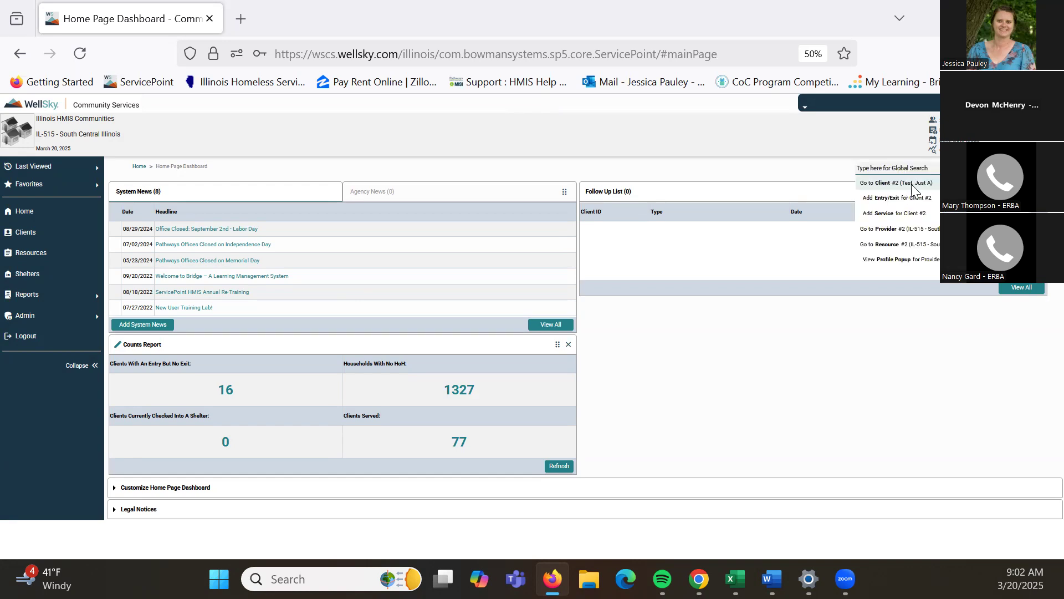
pyautogui.click(912, 195)
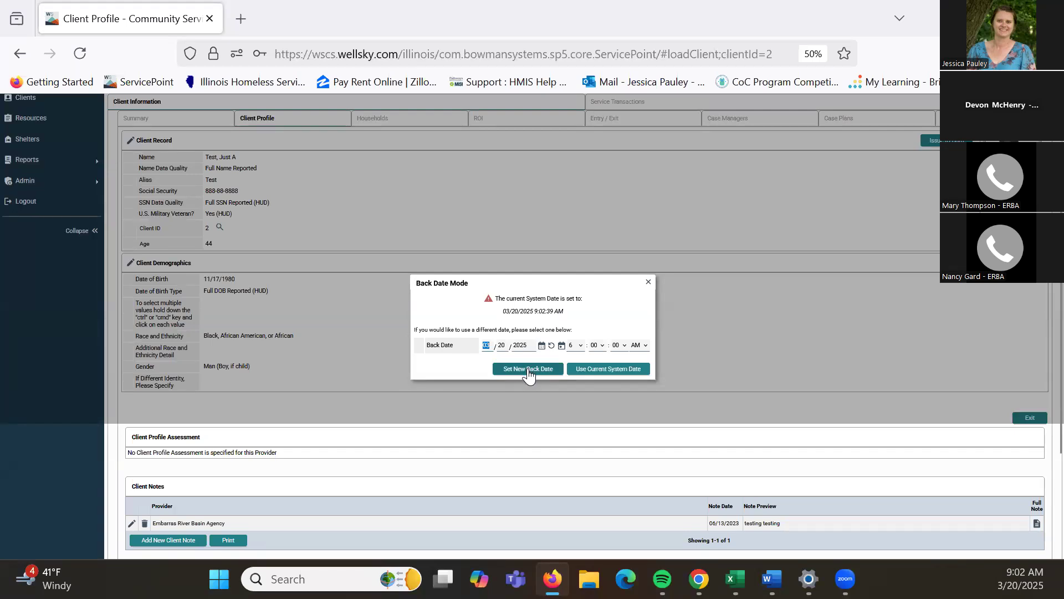
pyautogui.click(529, 375)
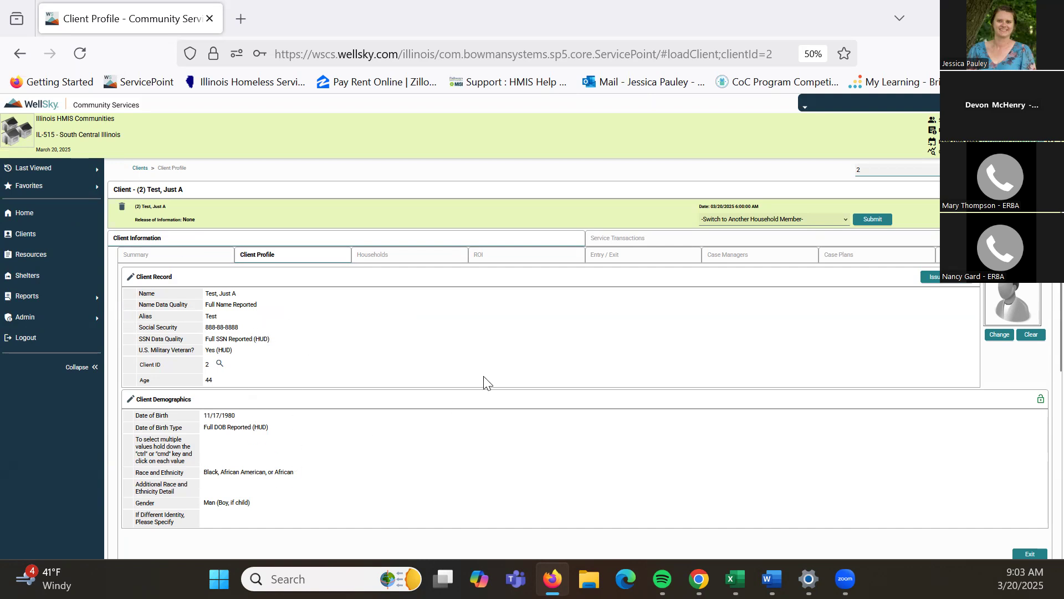
# Review the client's profile, notes, file attachments and incidents, and open the client's Entry / Exit records.
pyautogui.scroll(-3, 490, 383)
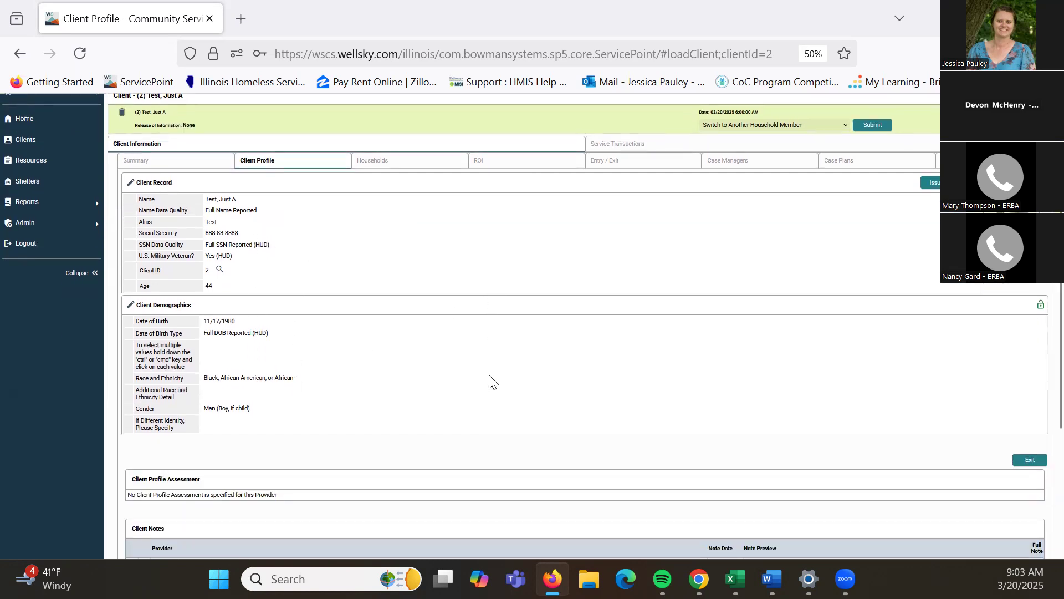
pyautogui.scroll(-2, 490, 382)
pyautogui.scroll(-2, 282, 464)
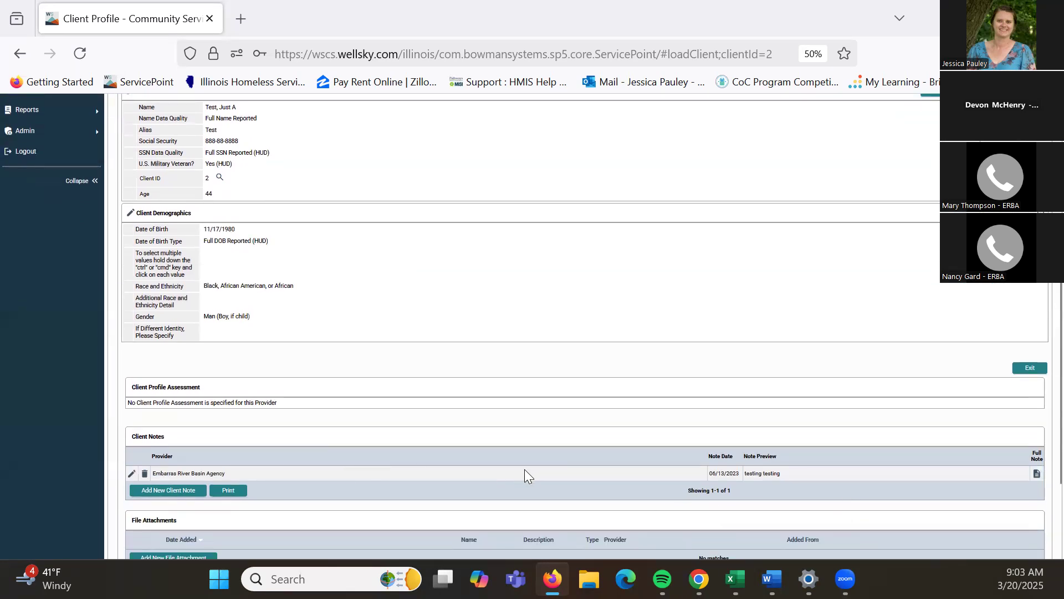
pyautogui.scroll(-2, 540, 469)
pyautogui.scroll(-1, 559, 438)
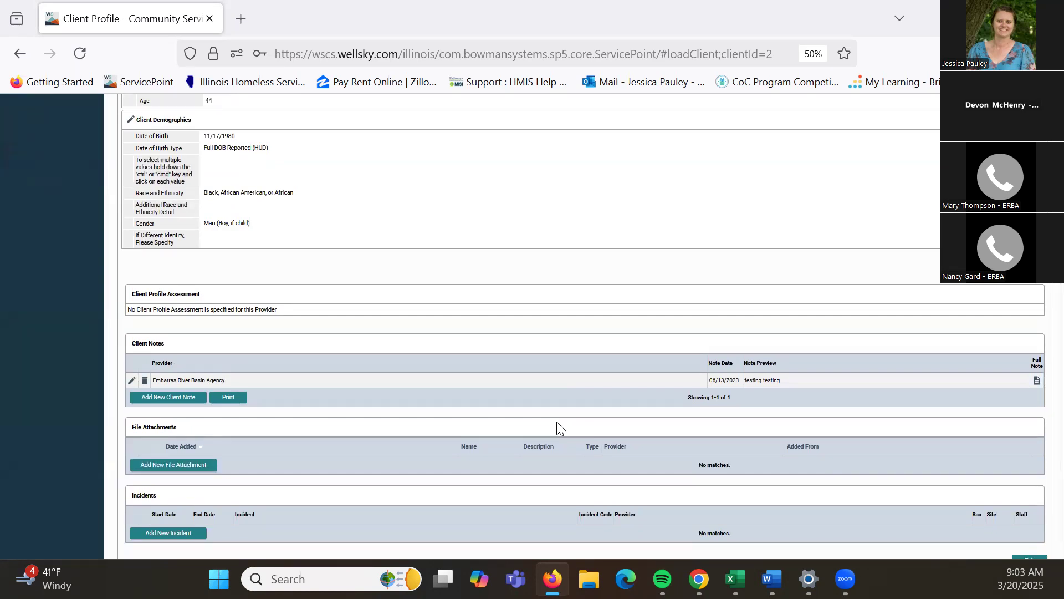
pyautogui.scroll(4, 556, 421)
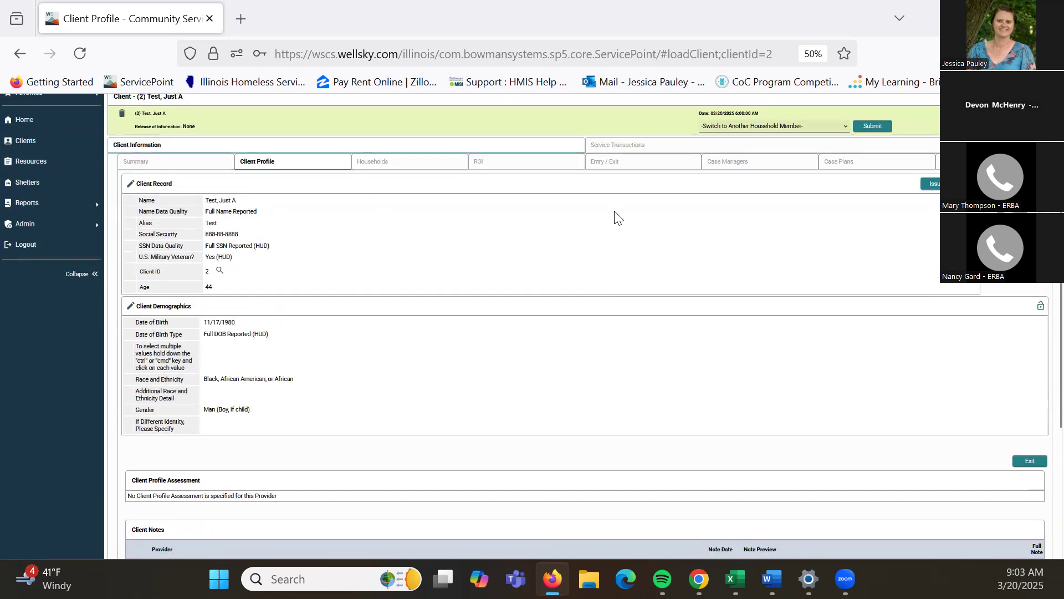
pyautogui.click(602, 167)
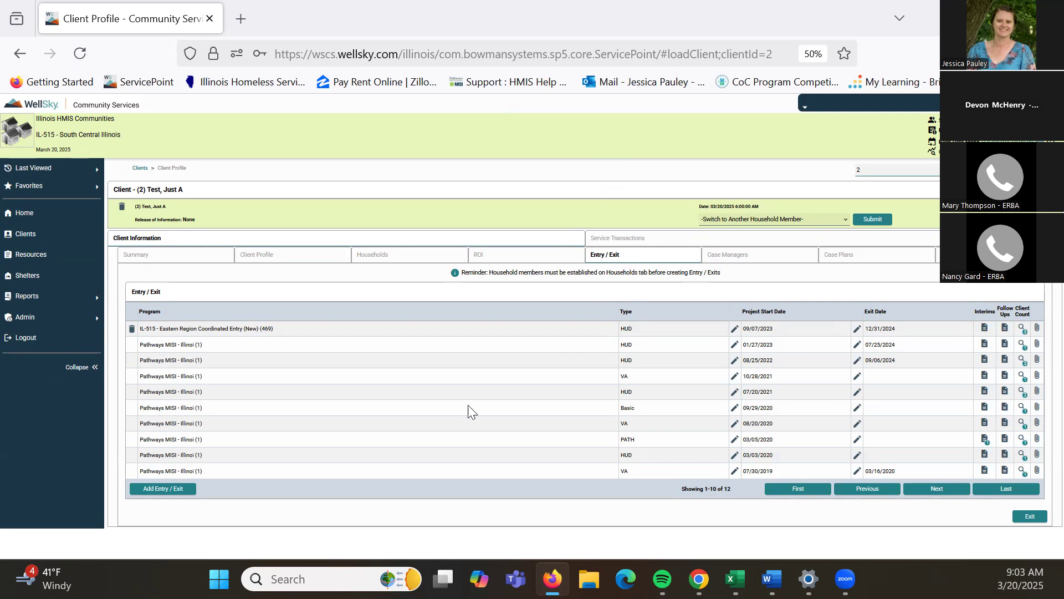
# Add an Entry / Exit of type HUD that includes all members of the Male Single Parent household, and continue to its assessment.
pyautogui.click(165, 489)
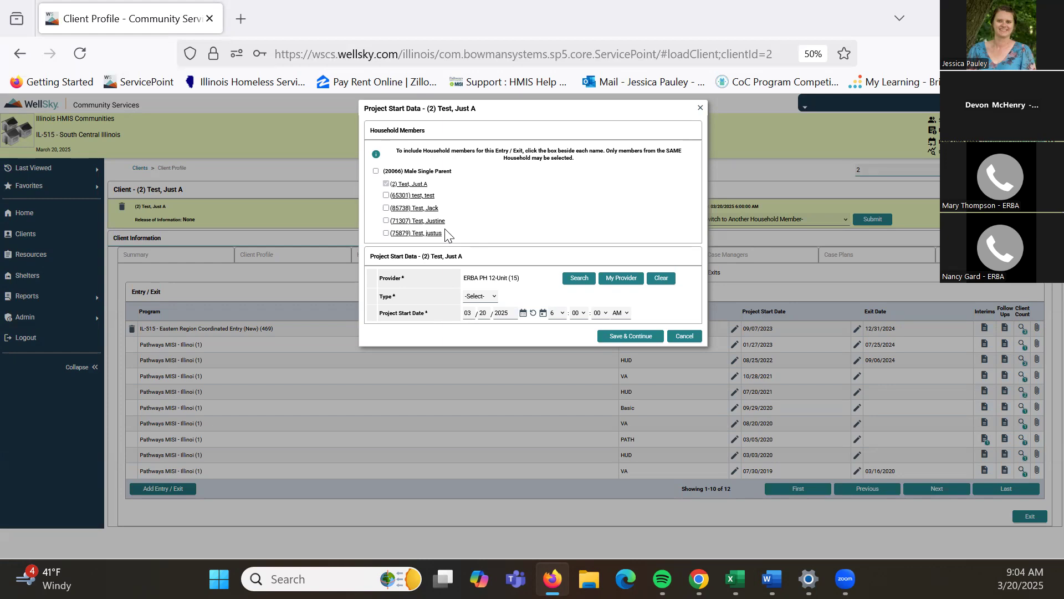
pyautogui.click(375, 172)
pyautogui.click(467, 298)
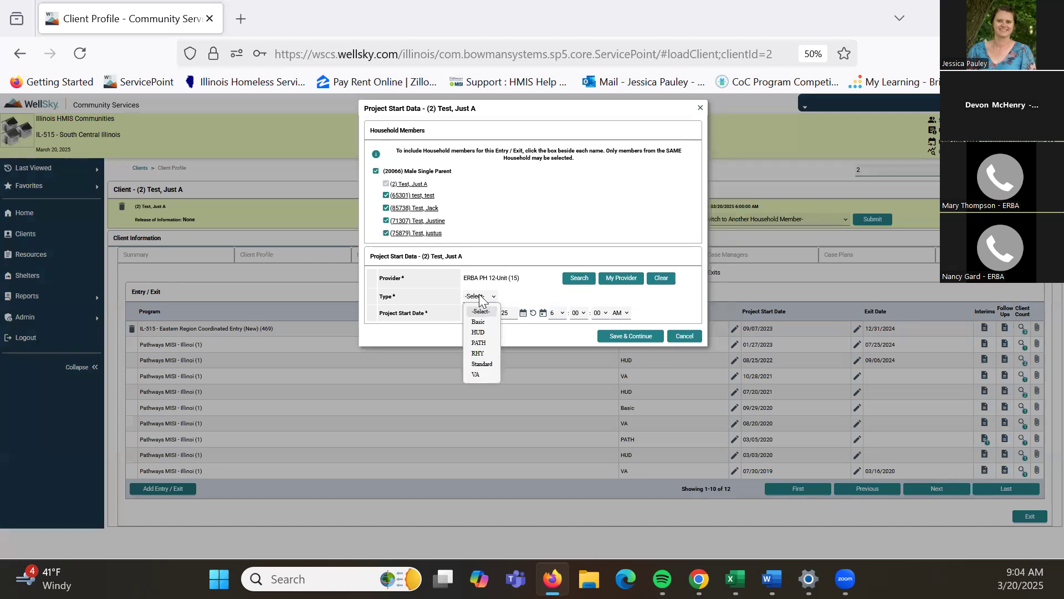
pyautogui.click(477, 333)
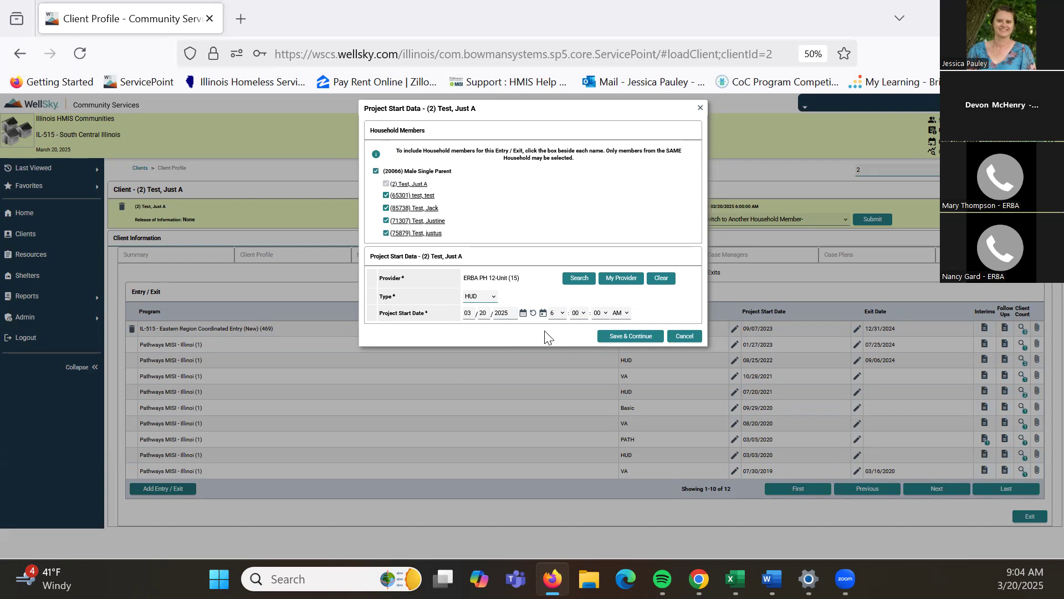
pyautogui.click(626, 339)
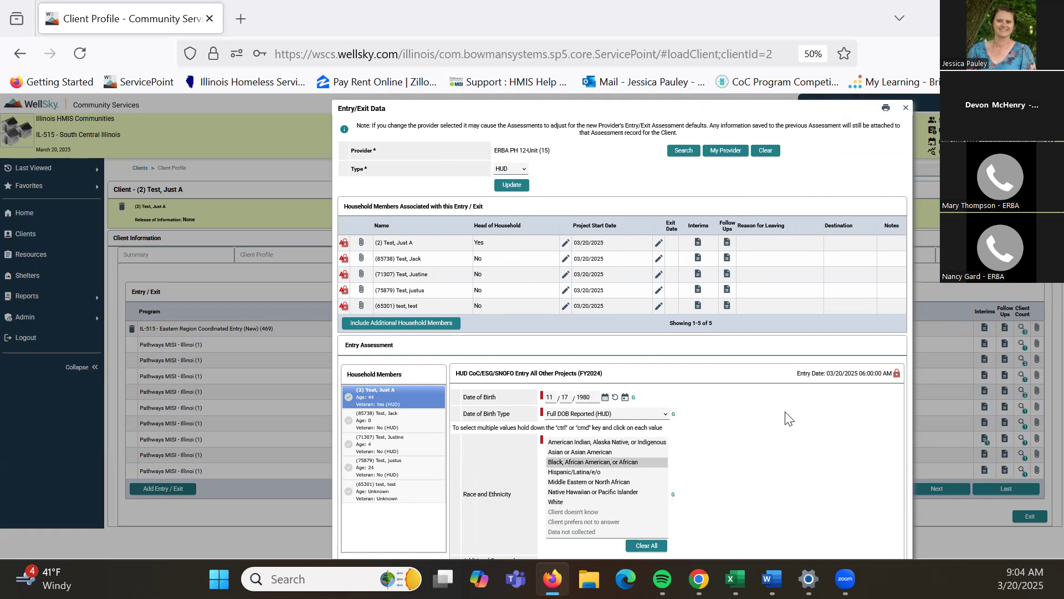
# Clear the Housing Move-in Date in the head of household's entry assessment.
pyautogui.scroll(-1, 788, 419)
pyautogui.scroll(-1, 773, 405)
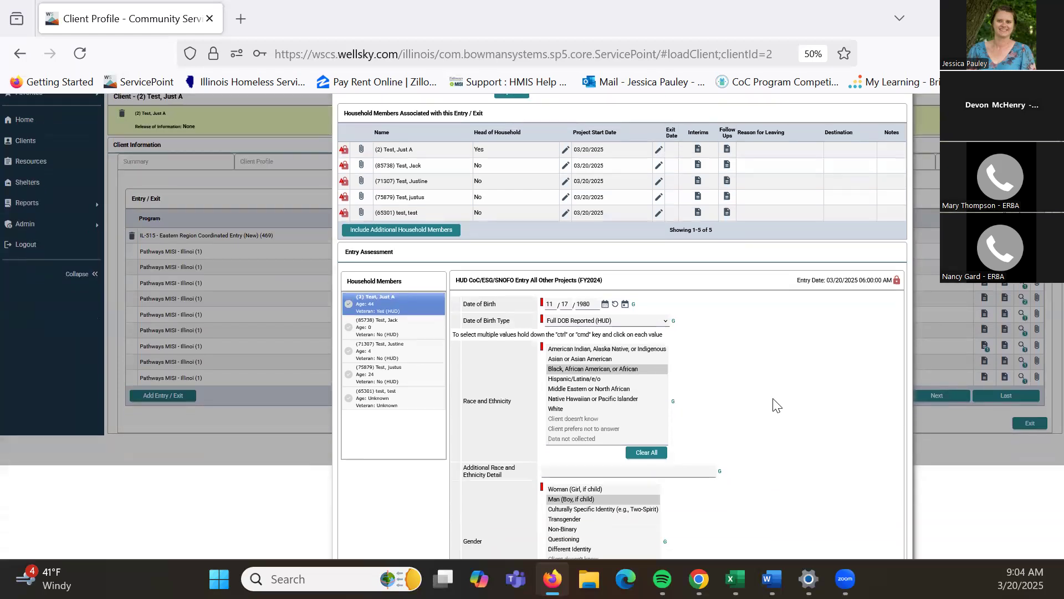
pyautogui.scroll(-1, 720, 331)
pyautogui.scroll(-7, 720, 331)
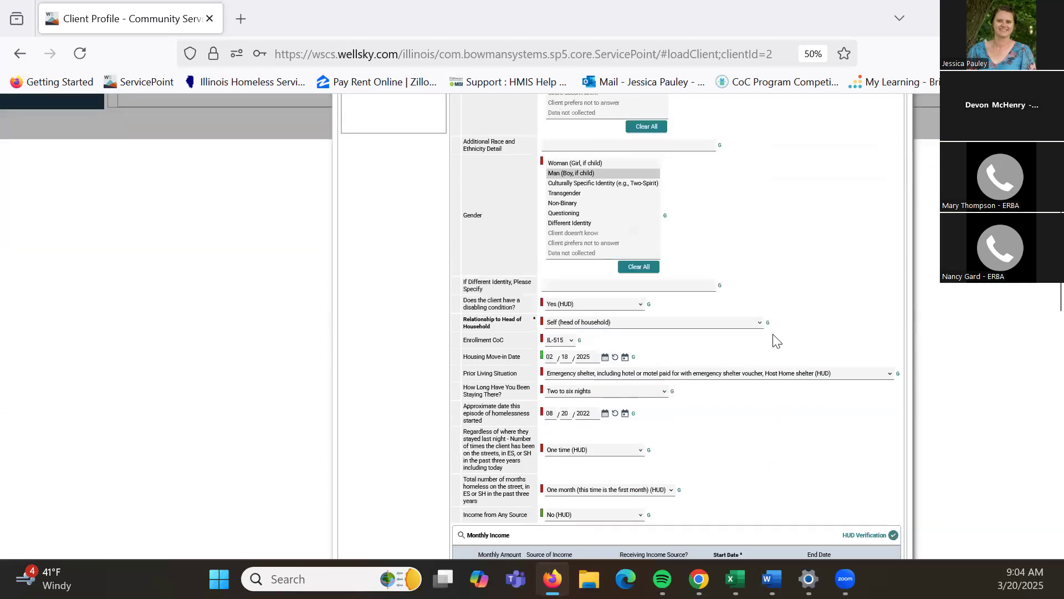
pyautogui.scroll(2, 773, 381)
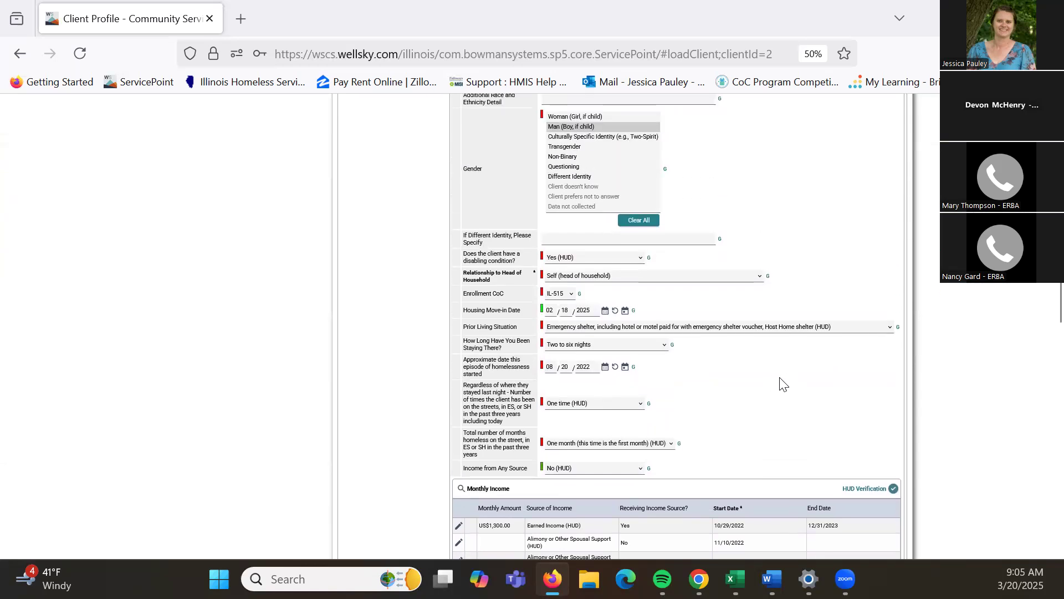
pyautogui.scroll(3, 779, 382)
pyautogui.scroll(1, 764, 313)
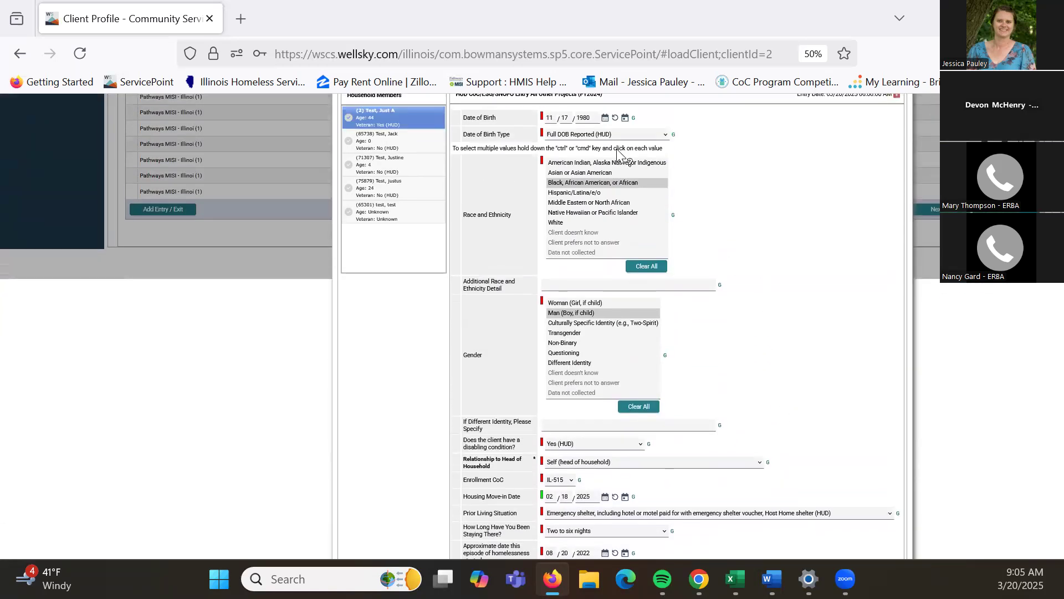
pyautogui.scroll(-1, 750, 360)
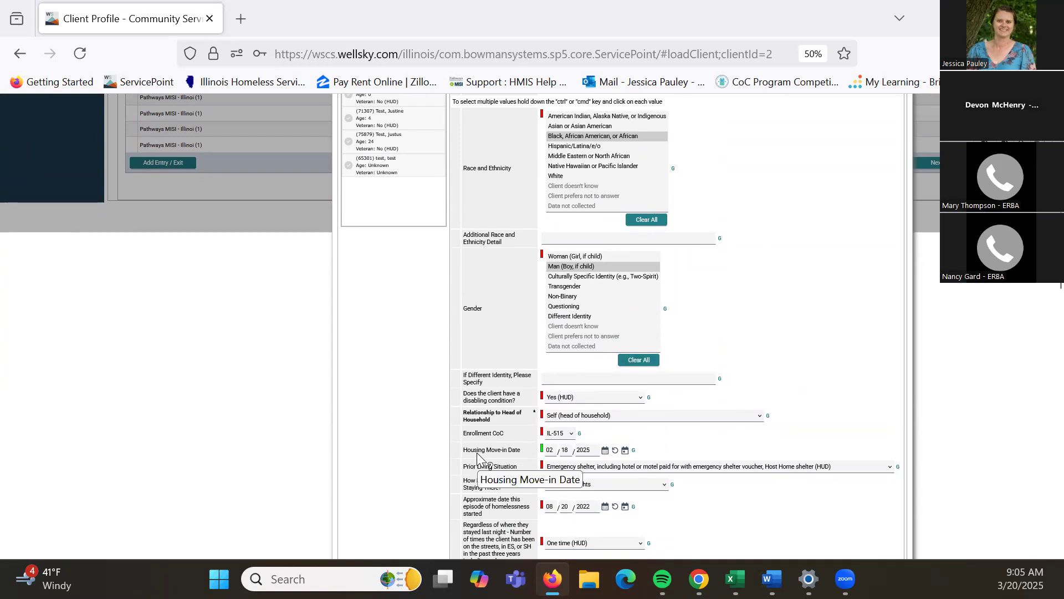
pyautogui.click(616, 452)
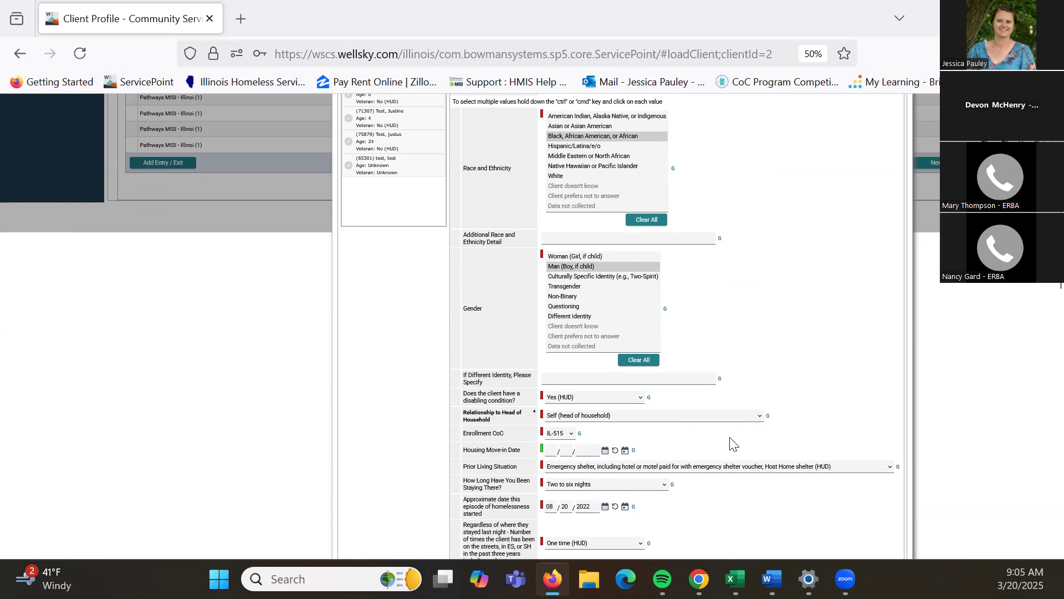
# Set Prior Living Situation to Place not meant for habitation (HUD) and the length of stay to One week or more, but less than one month.
pyautogui.click(646, 469)
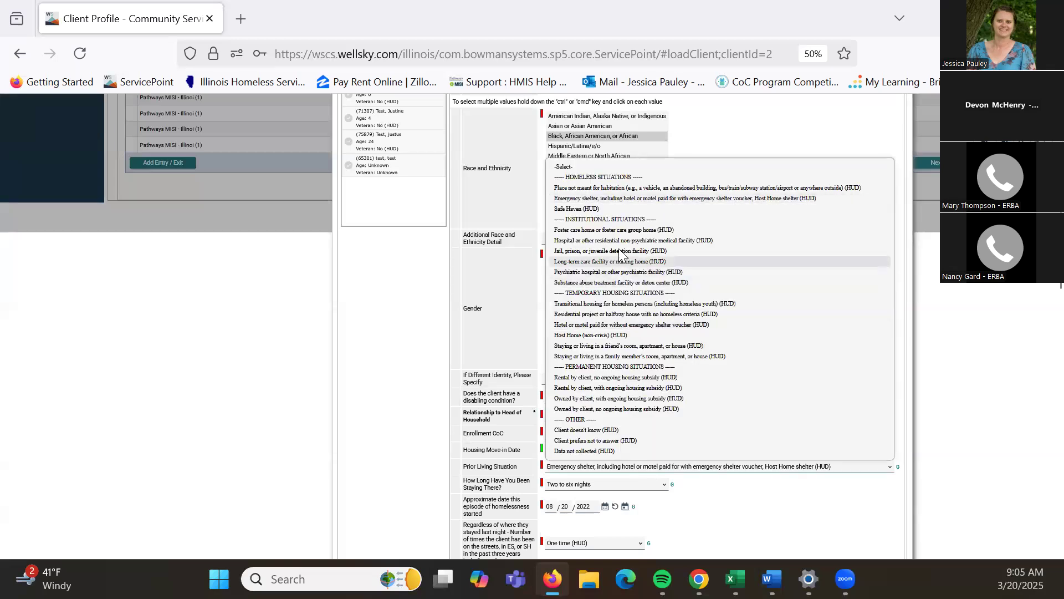
pyautogui.click(603, 187)
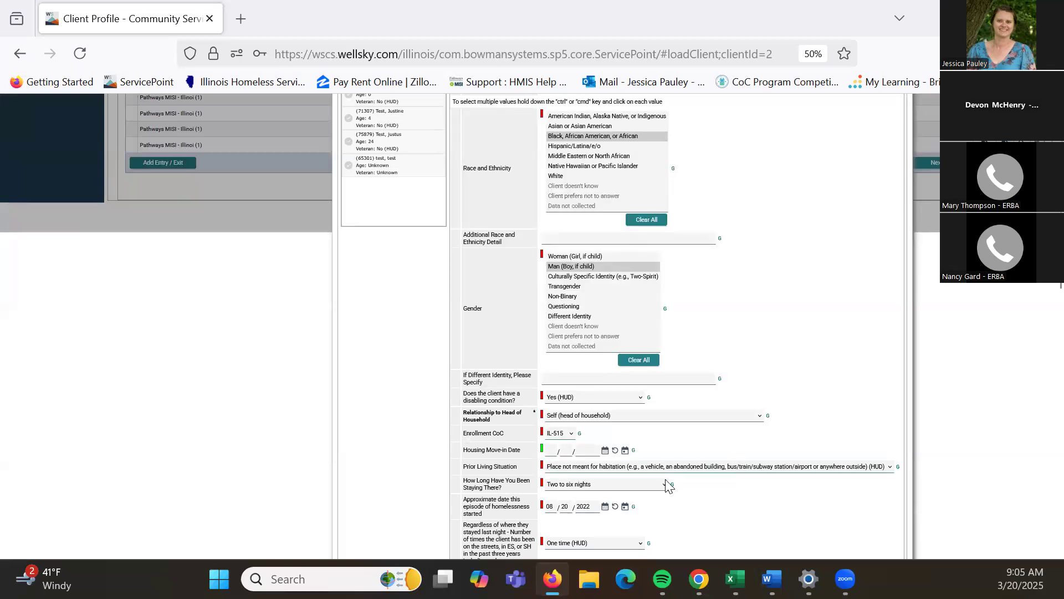
pyautogui.click(609, 483)
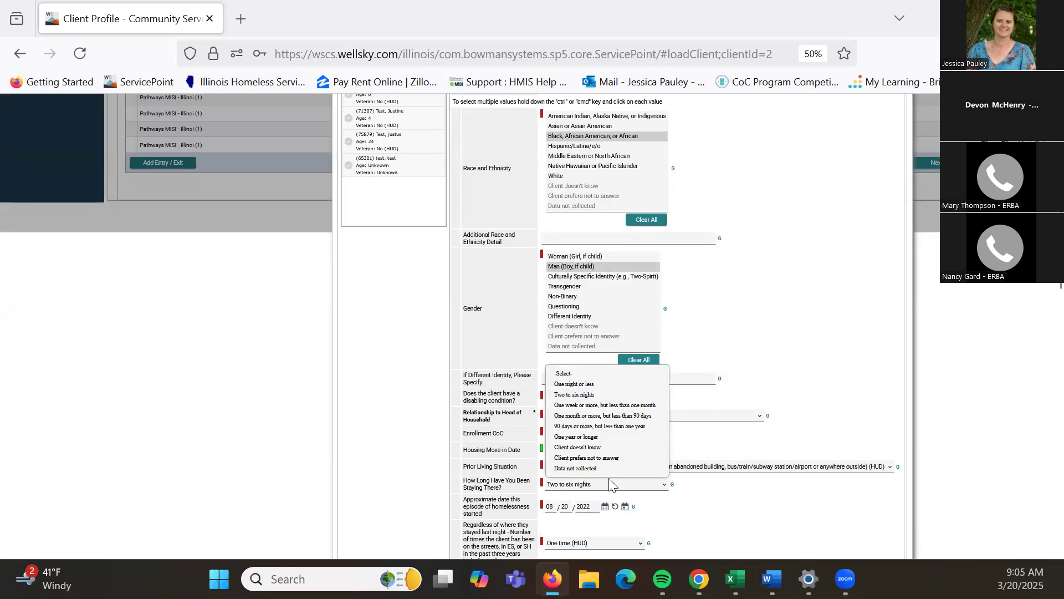
pyautogui.click(607, 405)
# Set the approximate date this episode of homelessness started to 03/01/2025.
pyautogui.scroll(-3, 613, 410)
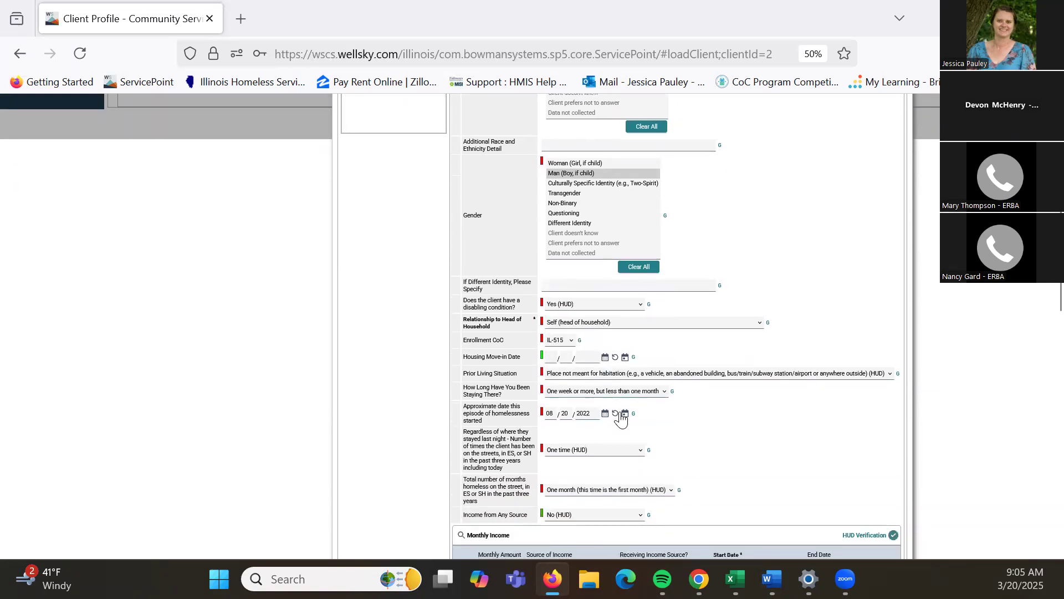
pyautogui.click(615, 413)
pyautogui.write('030420')
pyautogui.hotkey('shift', 'Tab')
pyautogui.write('012025')
# Set the number of times homeless in the past three years to Three times (HUD) and the total months homeless to 6.
pyautogui.click(566, 455)
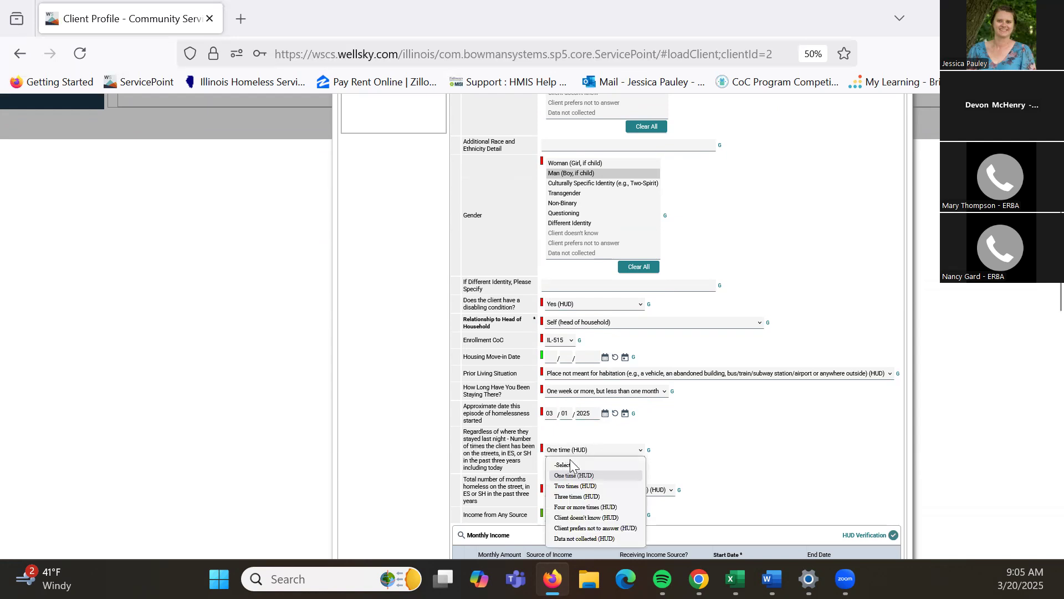
pyautogui.click(582, 495)
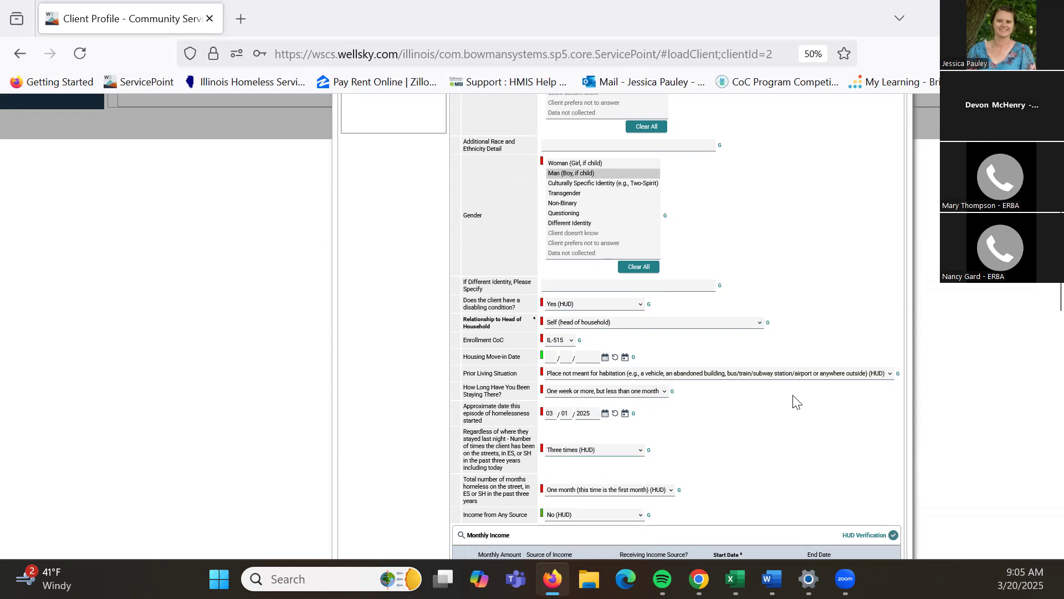
pyautogui.click(615, 489)
pyautogui.click(598, 369)
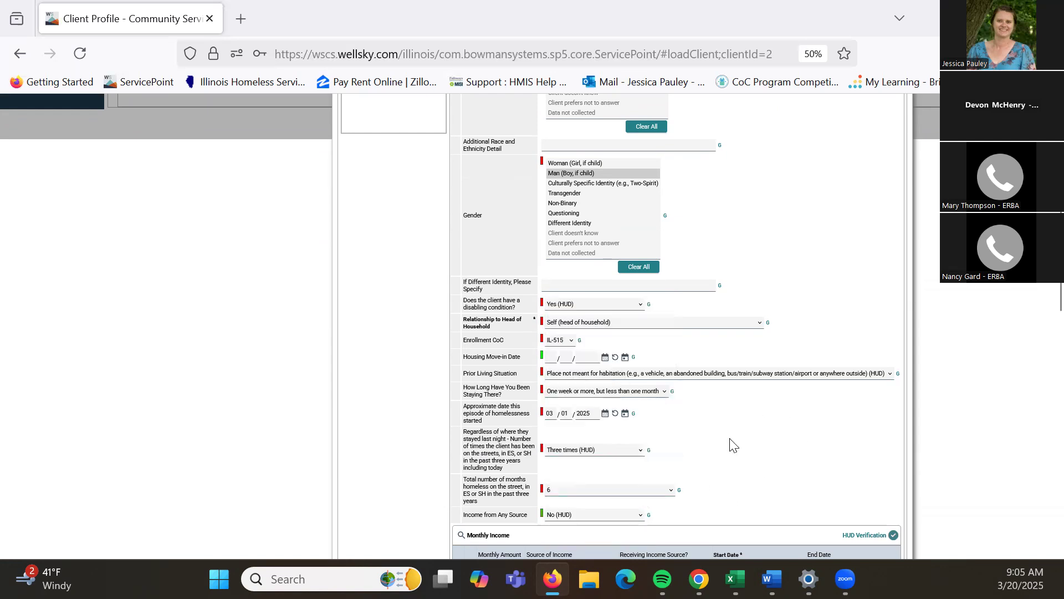
# Review the income, non-cash benefits, health insurance, disabilities and domestic violence sections of the entry assessment.
pyautogui.scroll(-3, 731, 444)
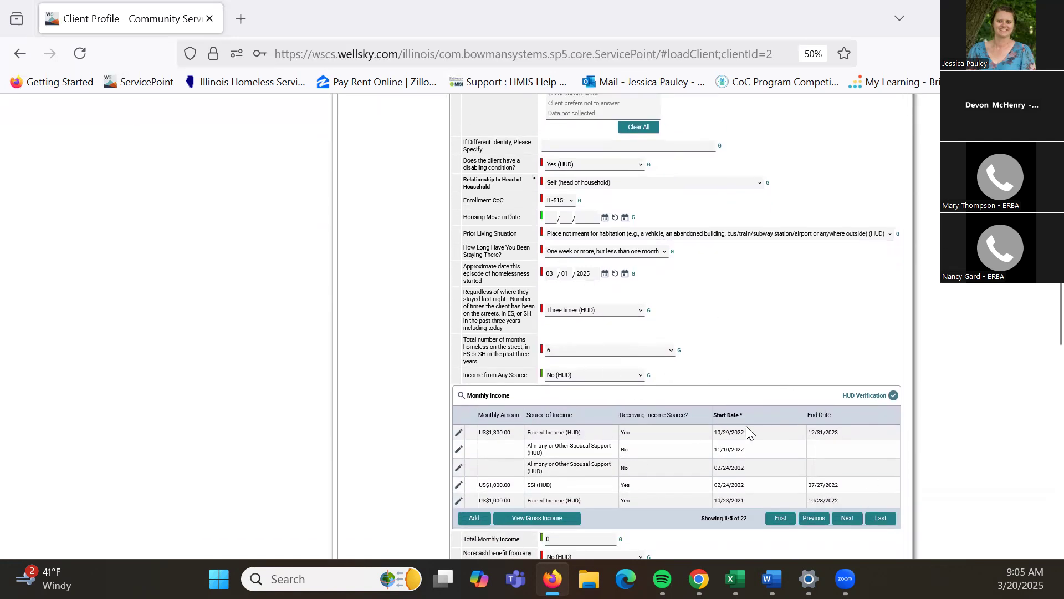
pyautogui.scroll(-3, 864, 452)
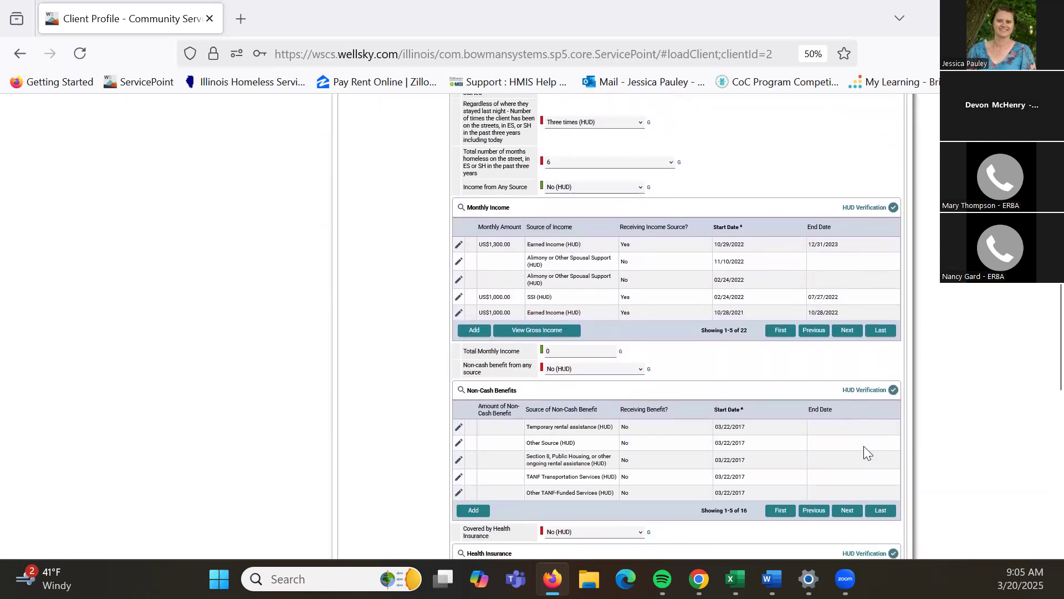
pyautogui.scroll(-3, 868, 452)
pyautogui.scroll(-3, 551, 342)
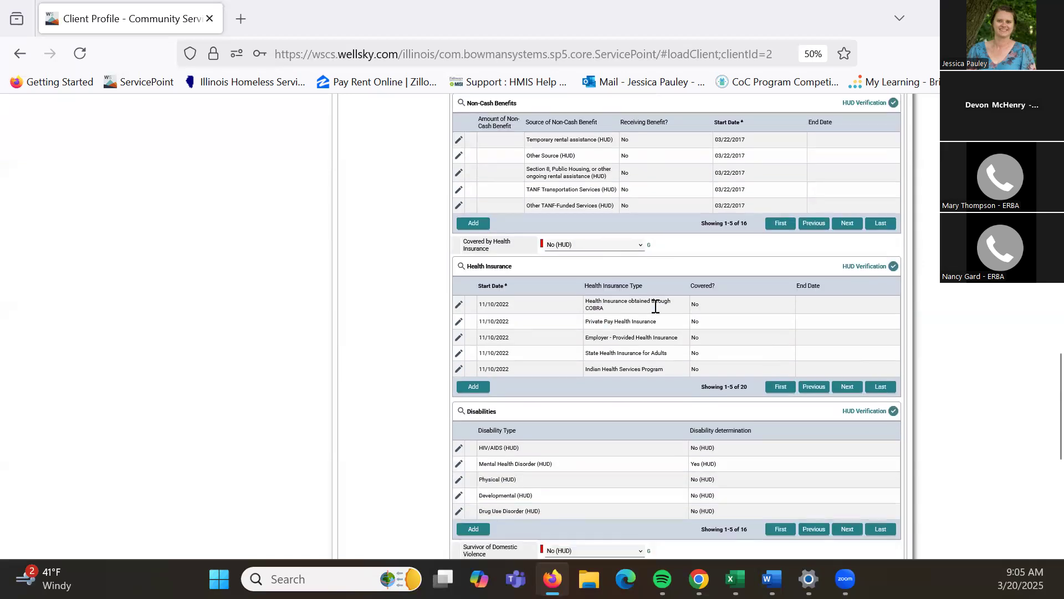
pyautogui.scroll(-2, 656, 306)
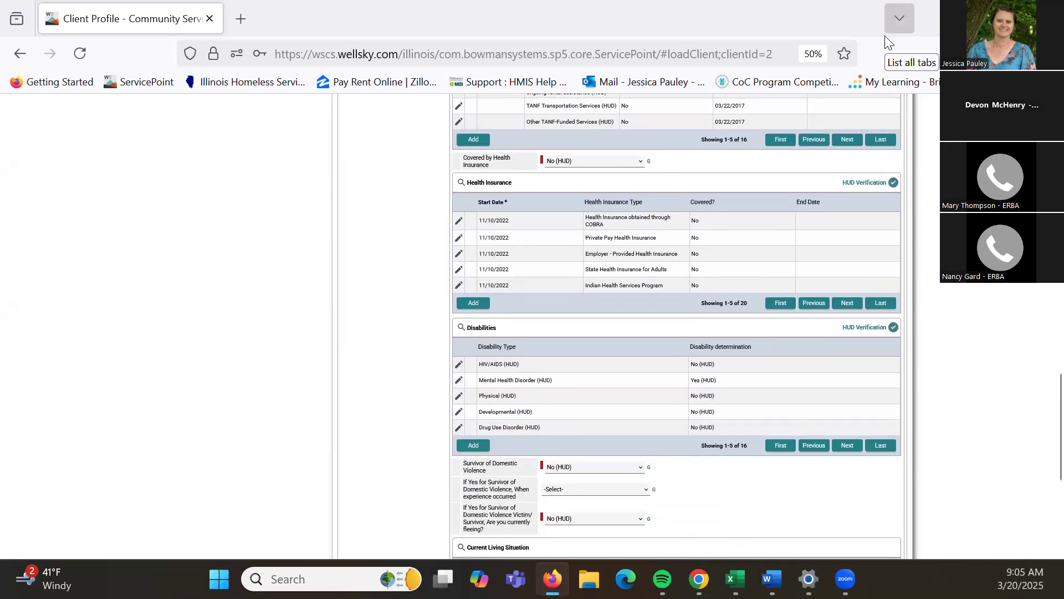
# Save the head of household's entry assessment and exit the entry record.
pyautogui.scroll(-1, 820, 404)
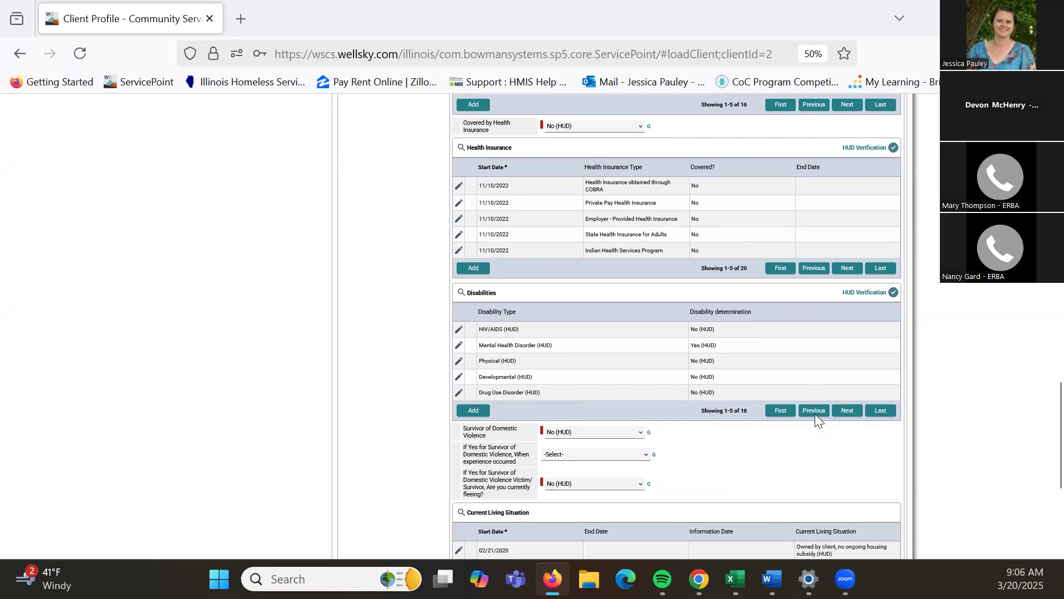
pyautogui.scroll(-5, 815, 414)
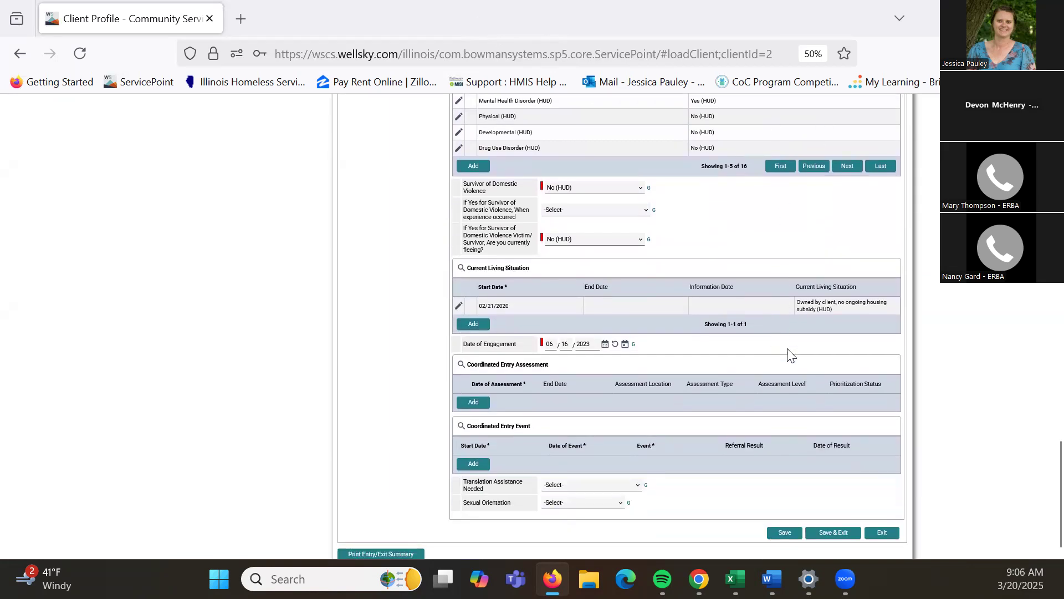
pyautogui.click(829, 527)
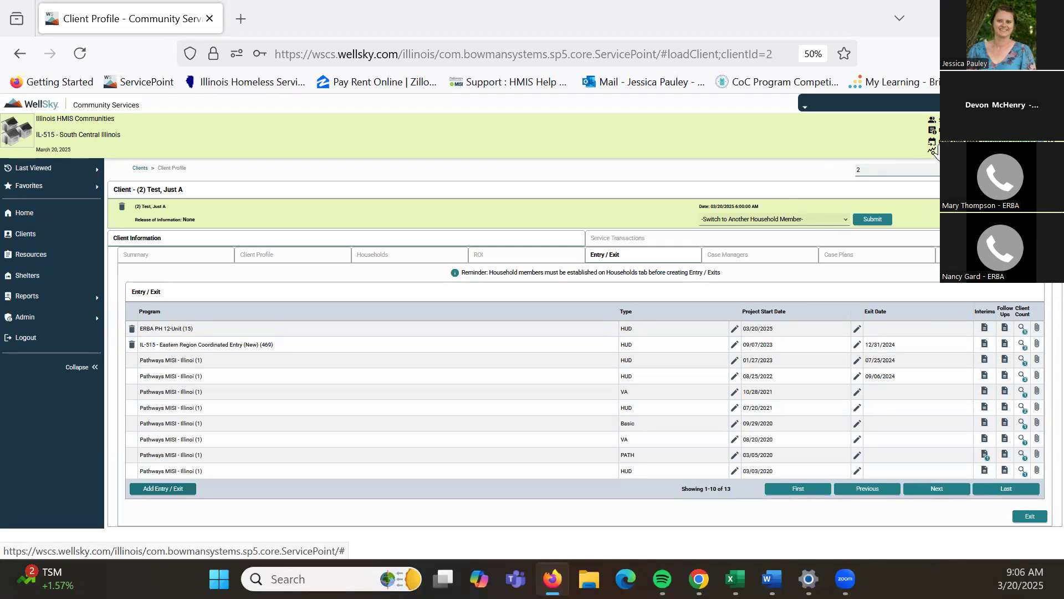
# View the form for adding an interim review to the ERBA PH 12-Unit entry, and leave it without saving.
pyautogui.click(985, 328)
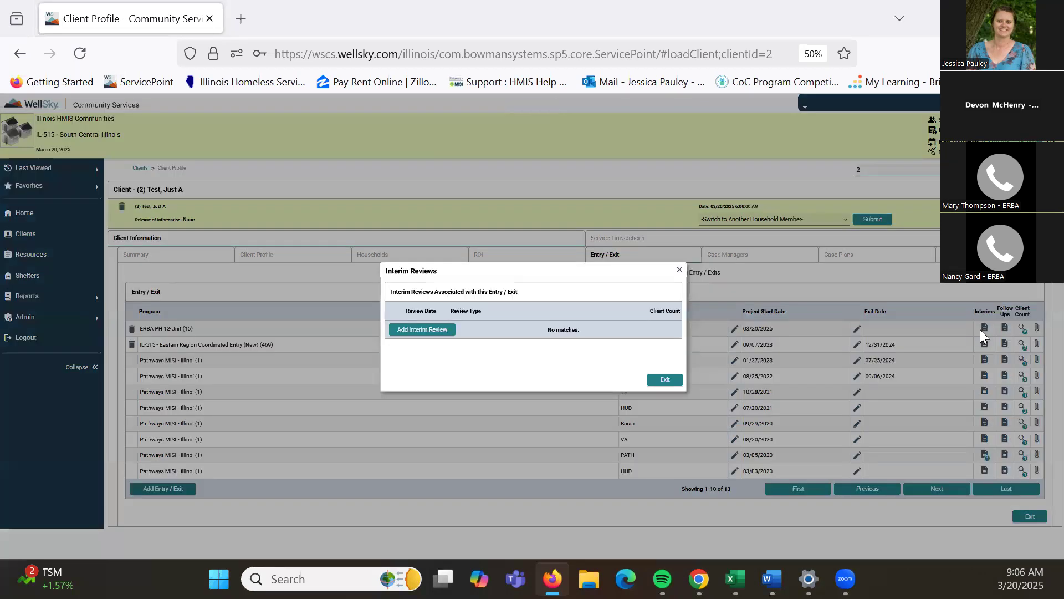
pyautogui.click(417, 336)
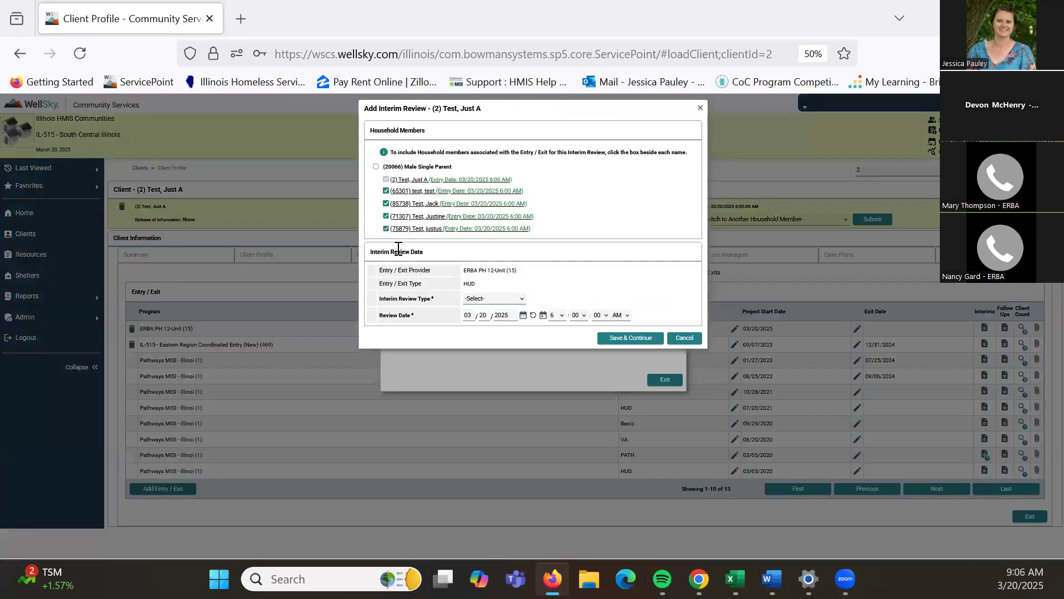
pyautogui.click(685, 340)
pyautogui.click(666, 379)
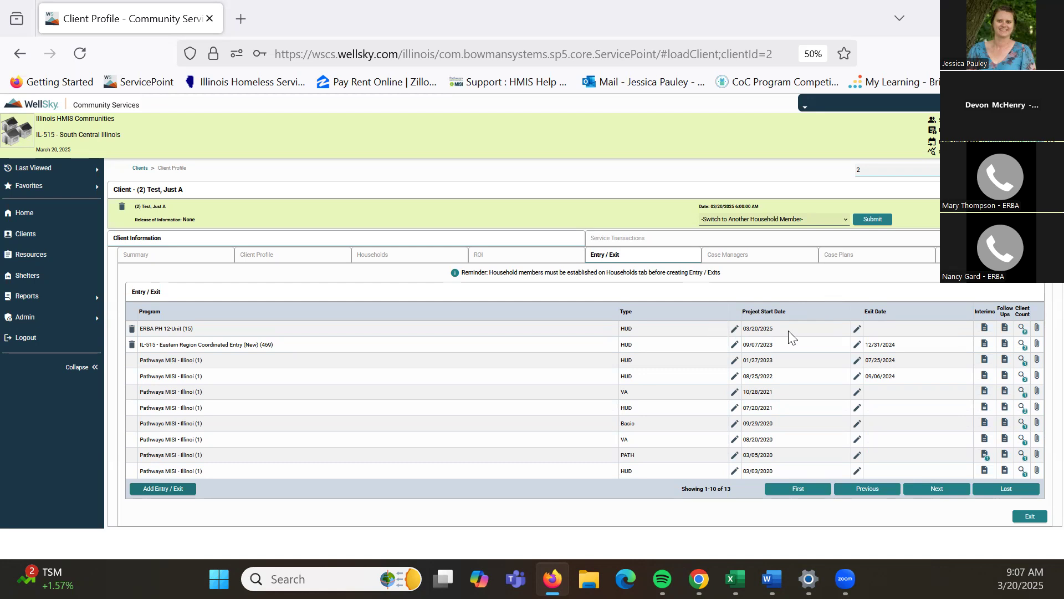
# Start the exit for the ERBA PH 12-Unit entry, including all household members, with Completed program as the reason for leaving.
pyautogui.click(858, 330)
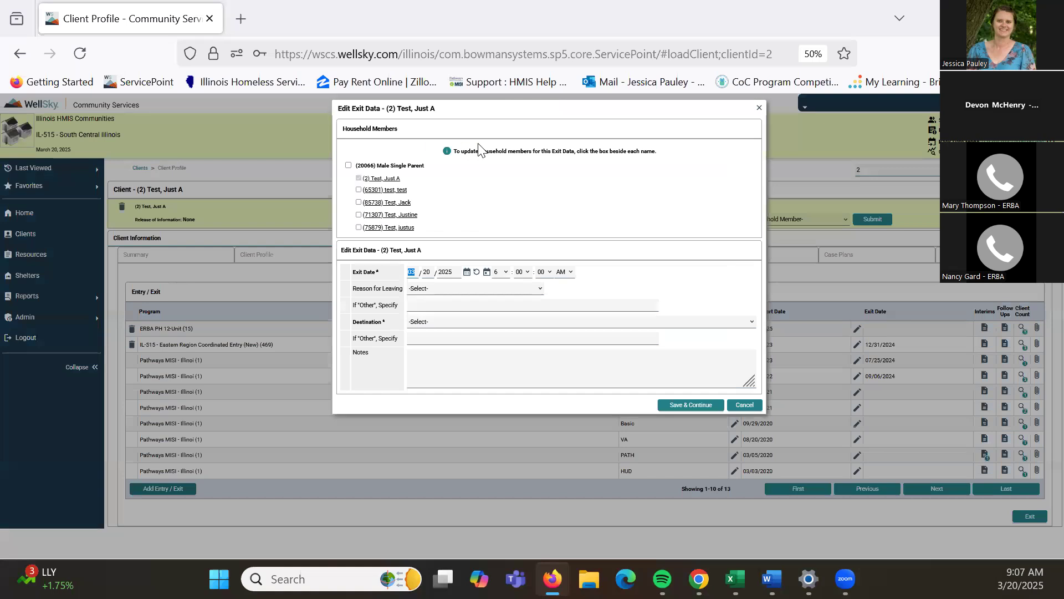
pyautogui.click(348, 165)
pyautogui.click(506, 288)
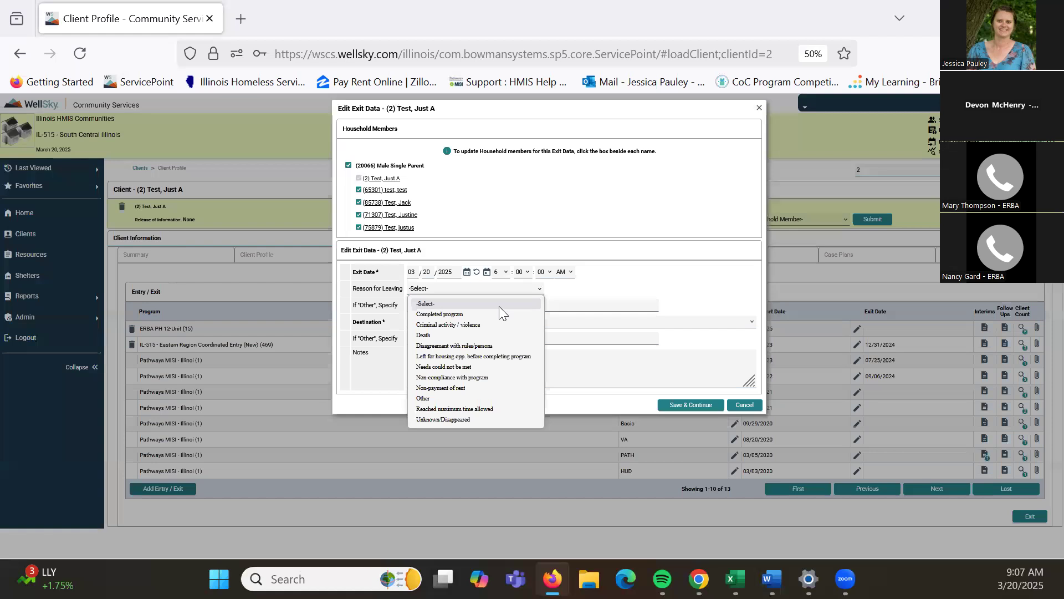
pyautogui.click(445, 314)
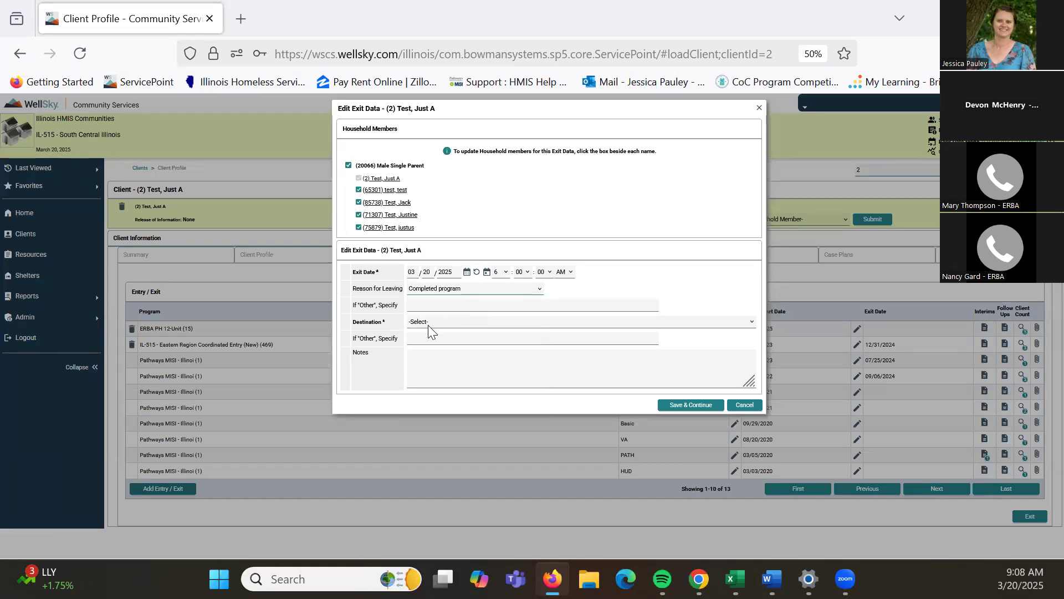
# Set the exit destination to Rental by client, no ongoing housing subsidy (HUD), and save the household's exit data.
pyautogui.click(428, 324)
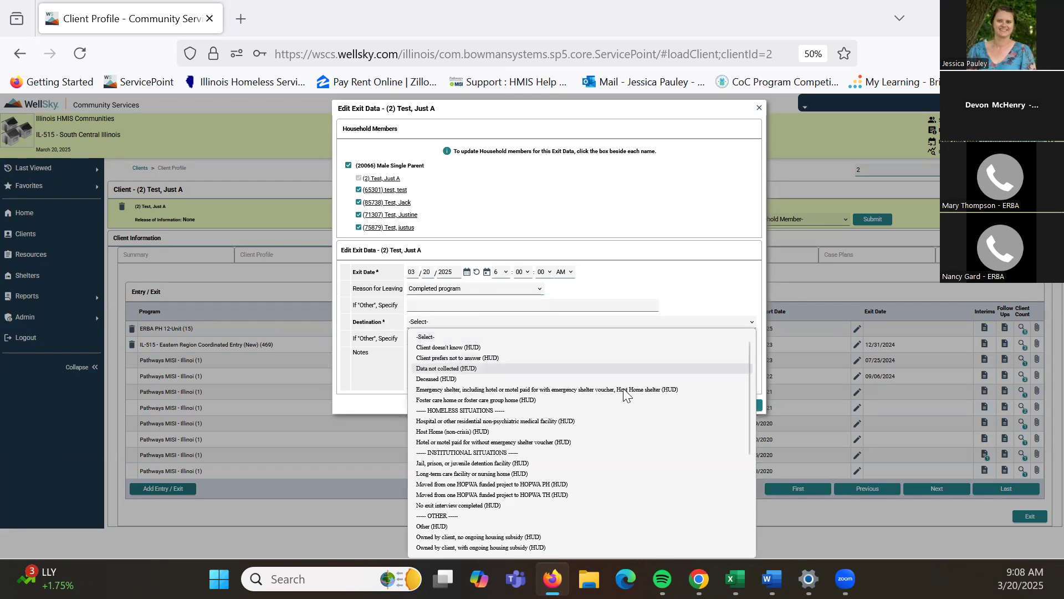
pyautogui.scroll(-5, 624, 386)
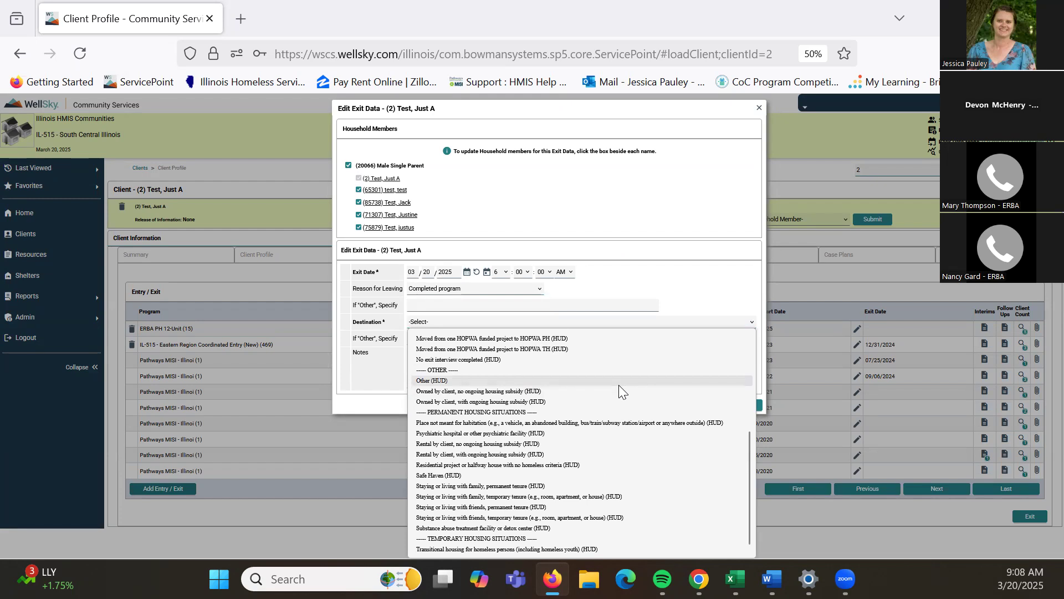
pyautogui.scroll(2, 520, 362)
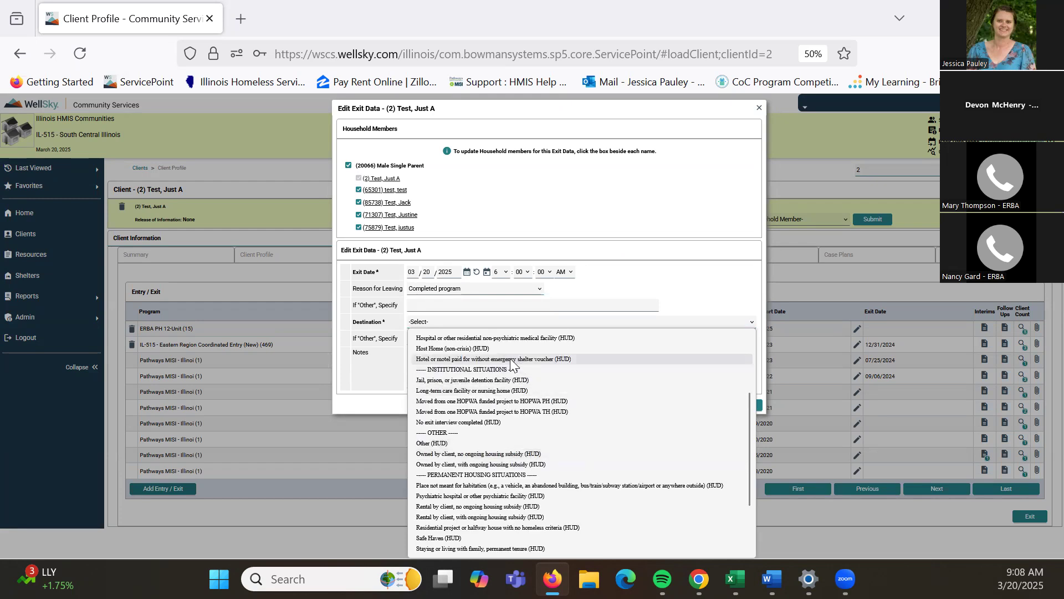
pyautogui.scroll(2, 511, 363)
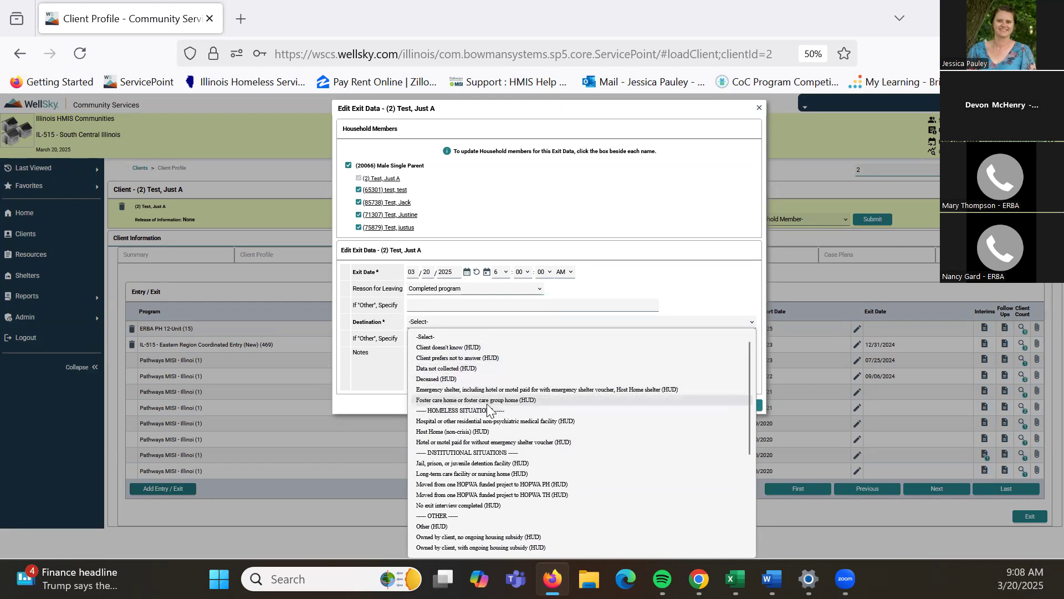
pyautogui.scroll(-2, 488, 410)
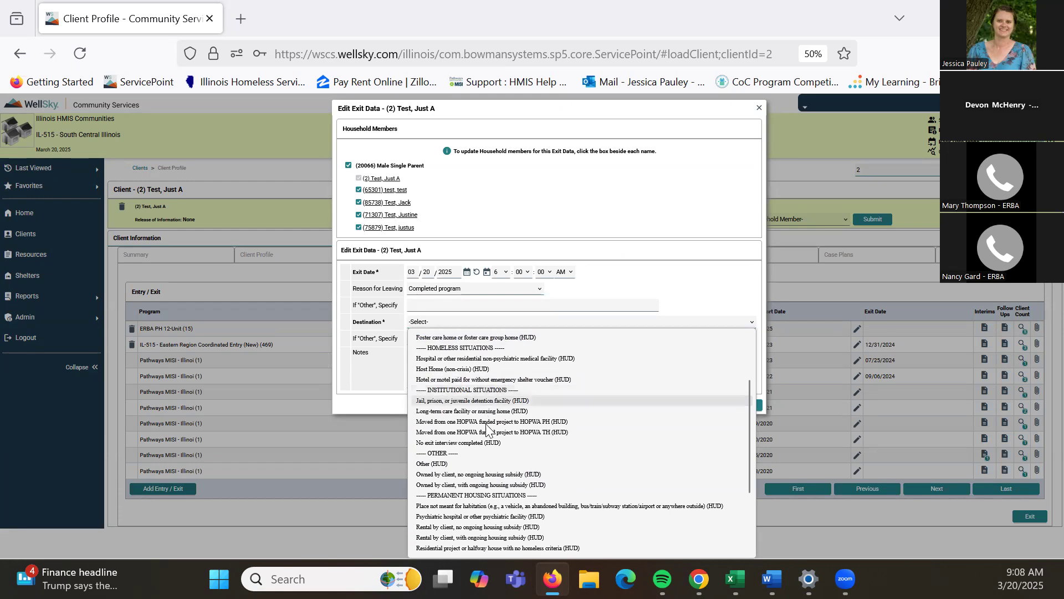
pyautogui.scroll(-3, 475, 449)
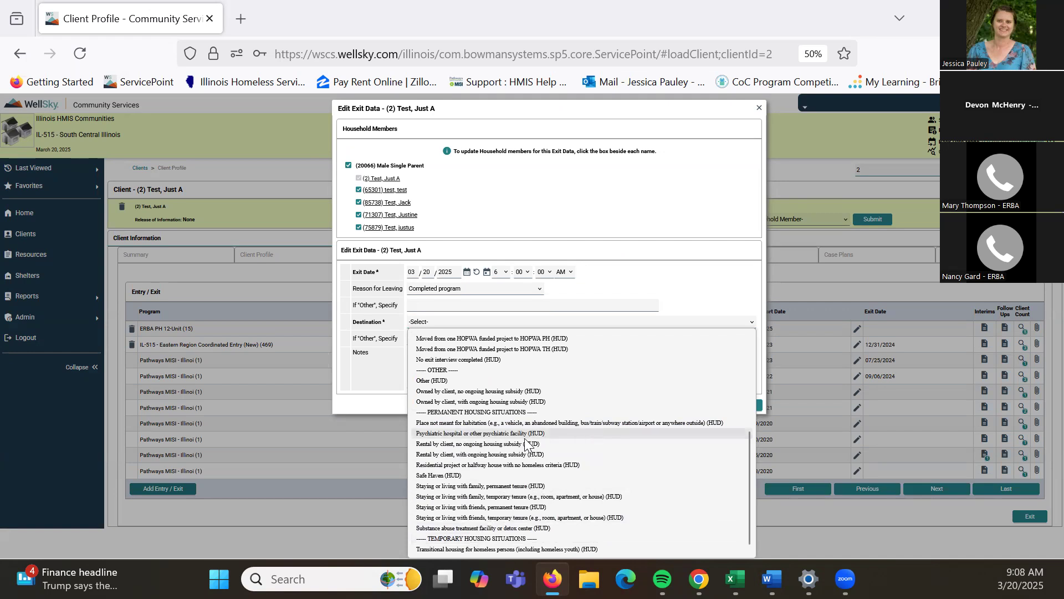
pyautogui.click(479, 444)
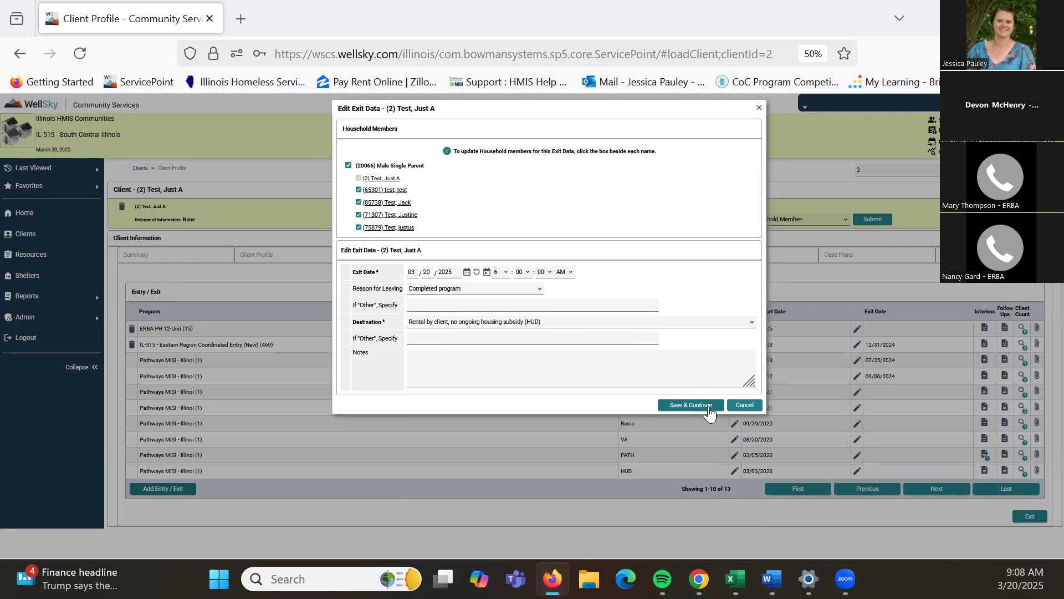
pyautogui.click(692, 406)
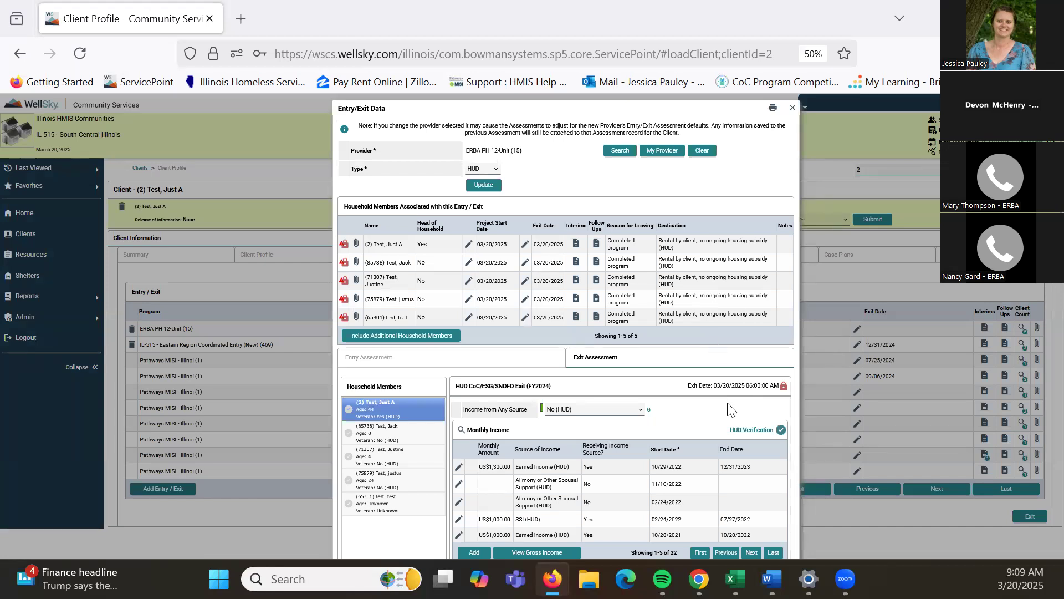
# Set the Housing Assessment at Exit to Moved to new housing unit in the head of household's exit assessment.
pyautogui.scroll(-2, 704, 396)
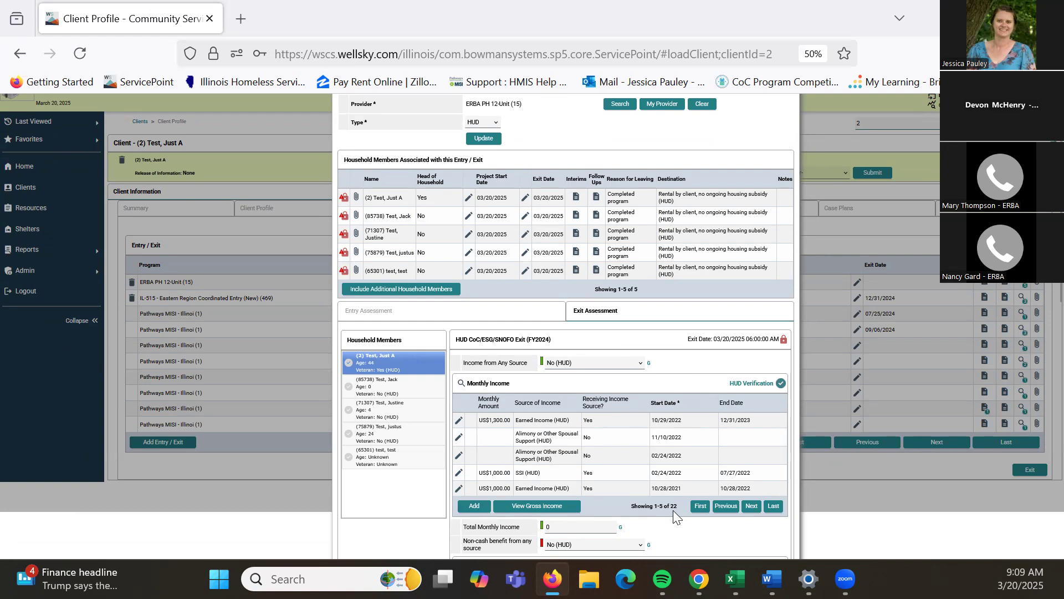
pyautogui.scroll(-3, 673, 510)
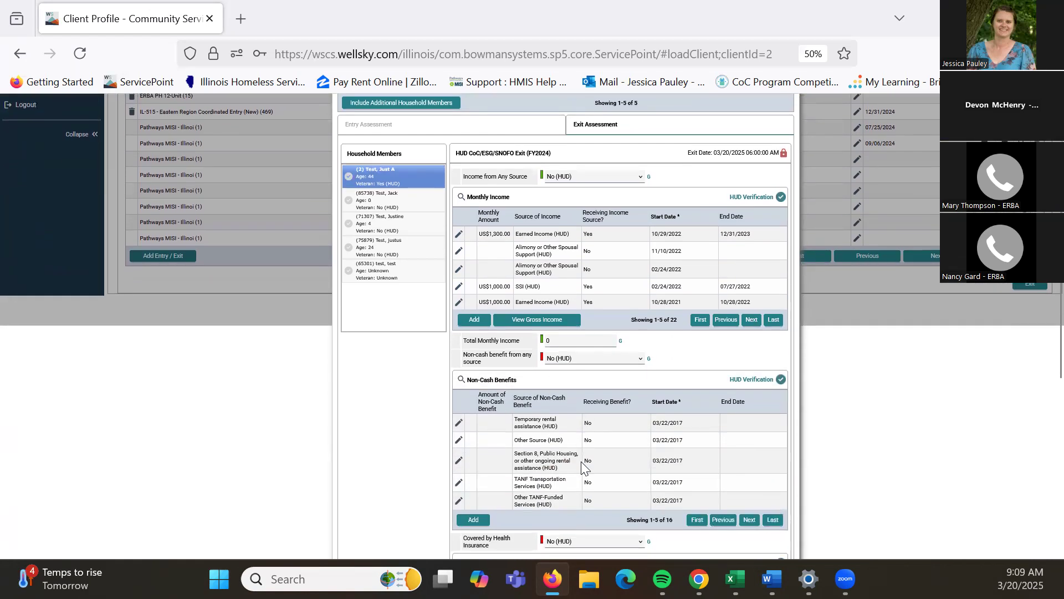
pyautogui.scroll(-2, 602, 486)
pyautogui.scroll(2, 662, 493)
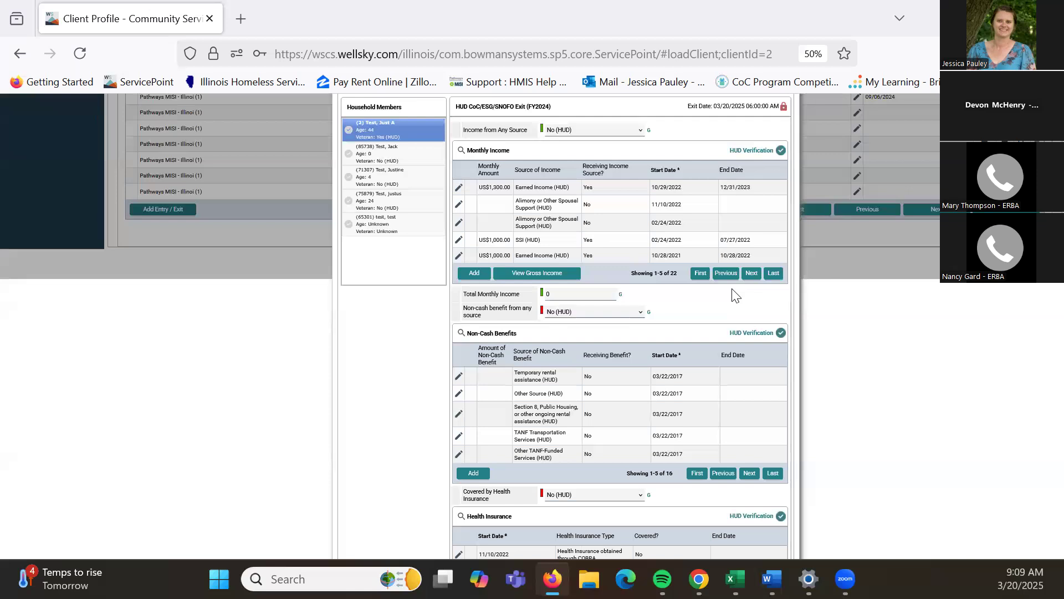
pyautogui.scroll(-3, 726, 296)
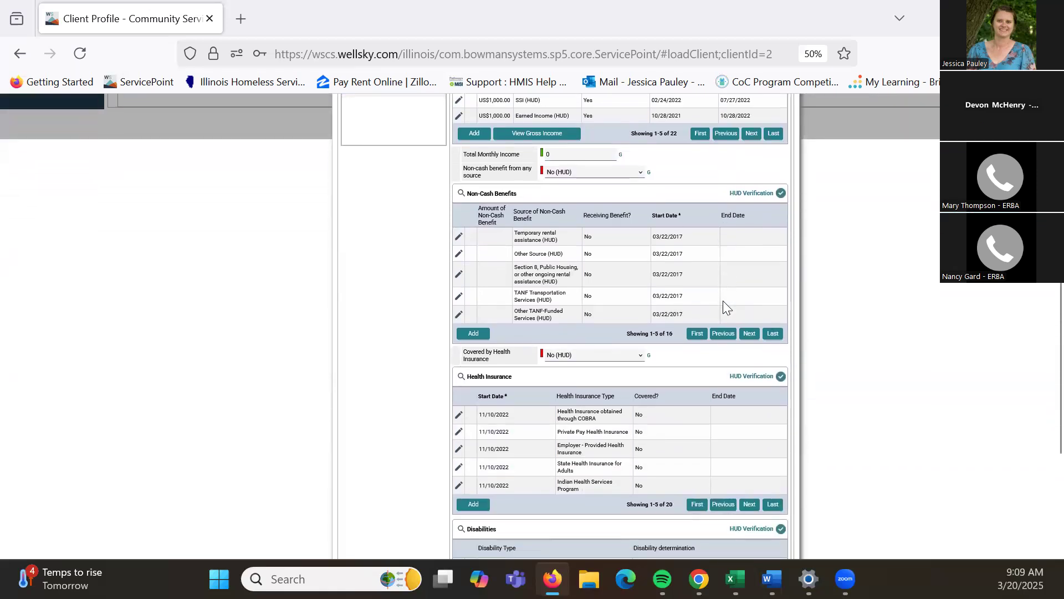
pyautogui.scroll(-5, 723, 301)
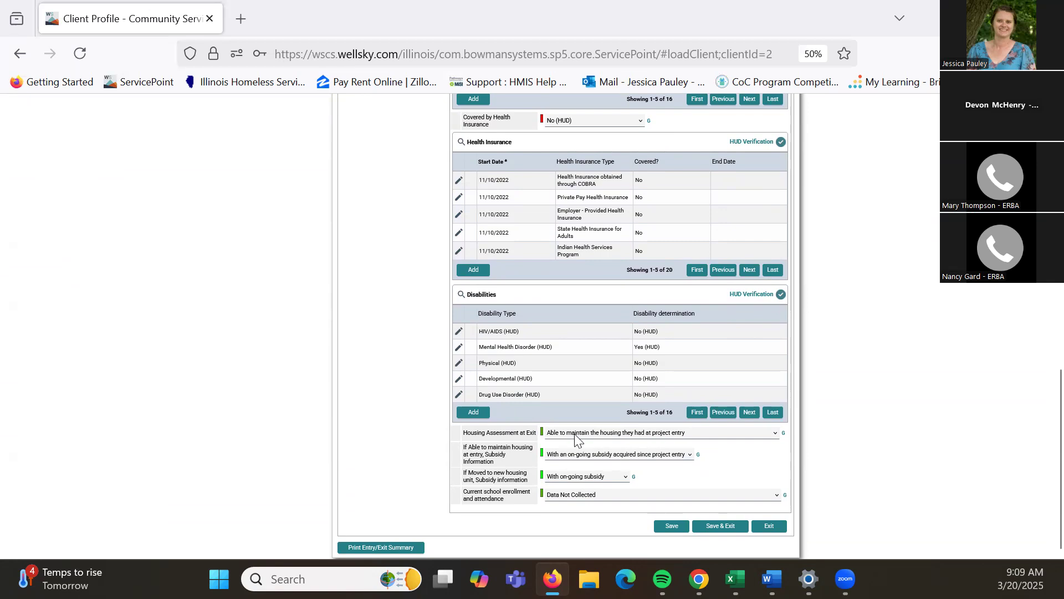
pyautogui.click(630, 438)
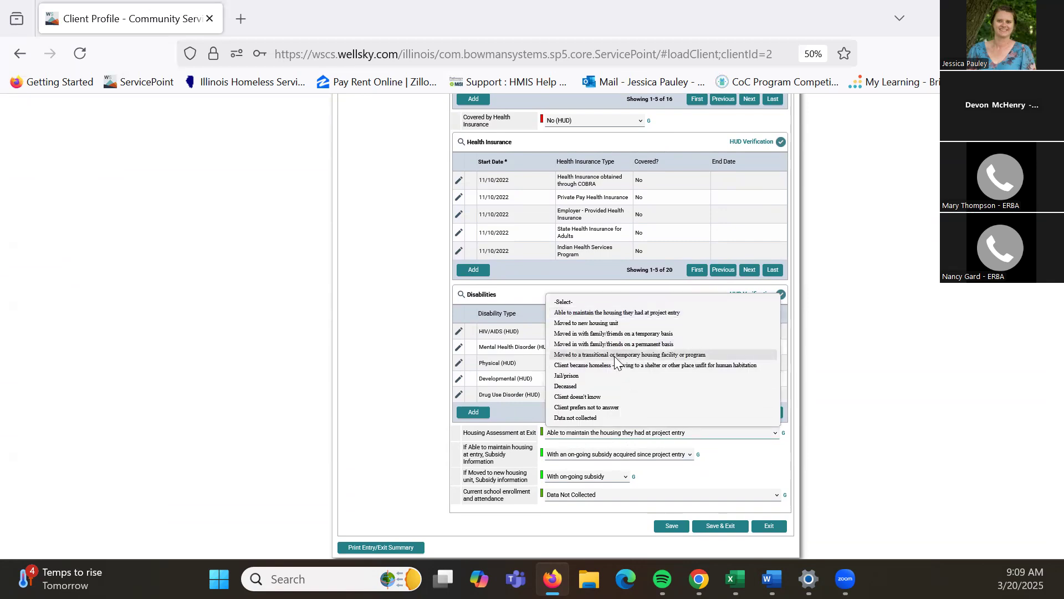
pyautogui.click(613, 323)
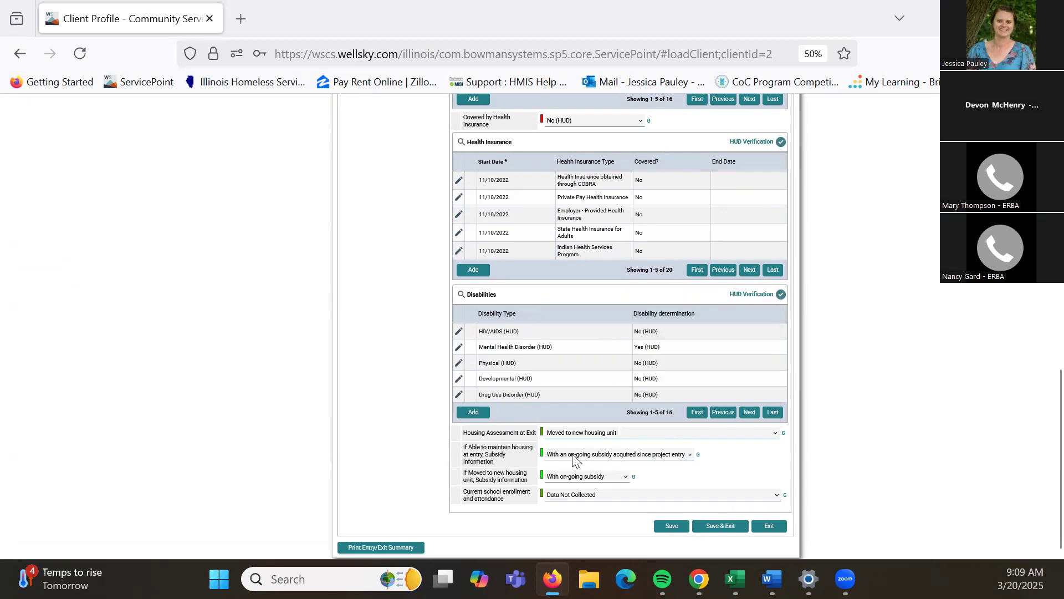
# Set the subsidy information for housing maintained at entry to Without a subsidy and reset the new housing unit subsidy to -Select-.
pyautogui.click(596, 458)
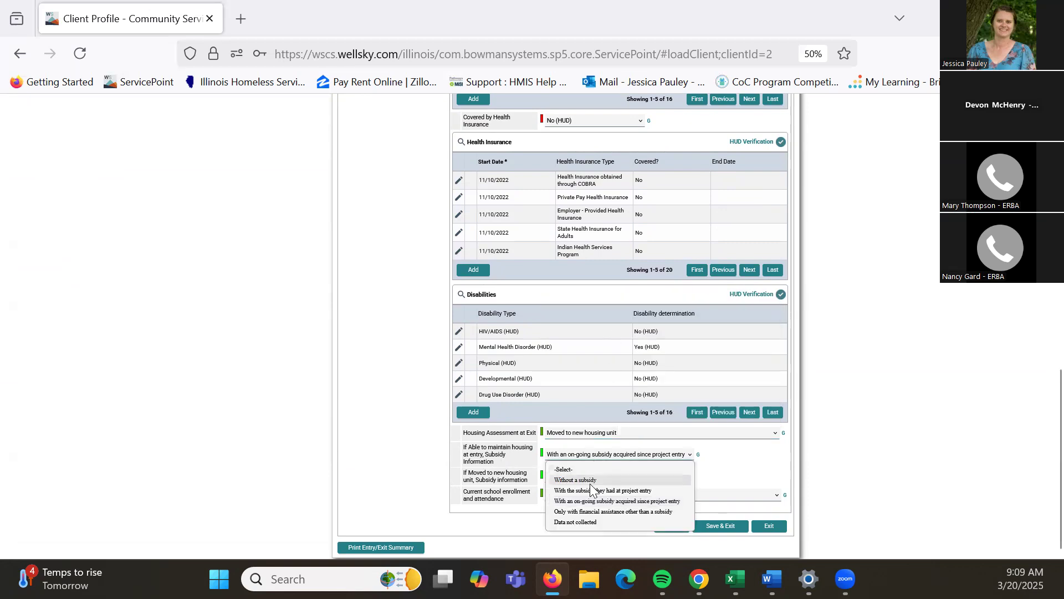
pyautogui.click(565, 479)
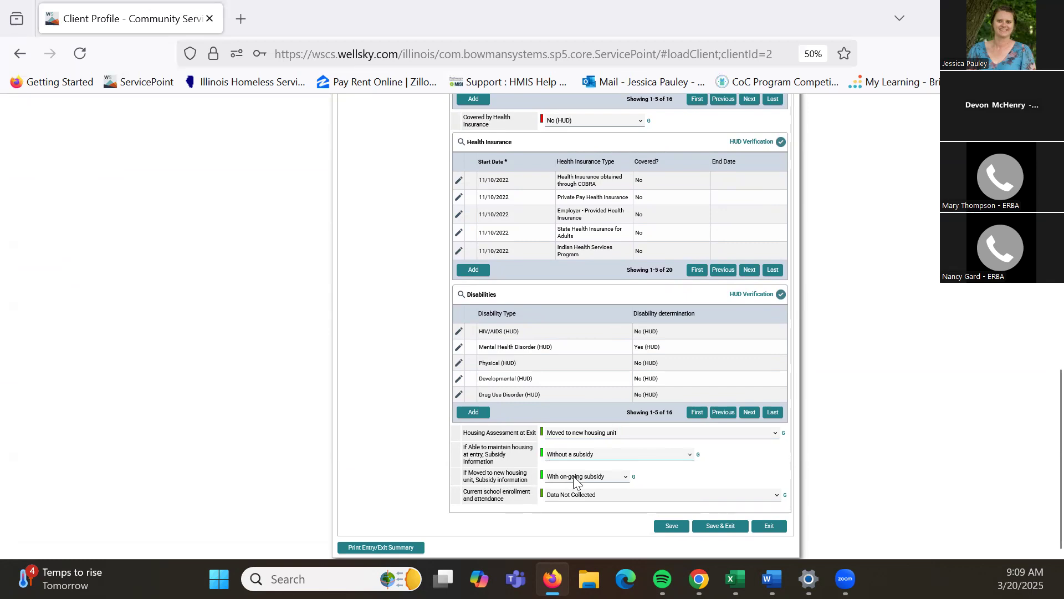
pyautogui.click(582, 478)
pyautogui.click(582, 490)
# Record school enrollment as Not currently enrolled in any school or educational course and educational status as K12: Graduated from high school, saving the exit assessment.
pyautogui.click(556, 496)
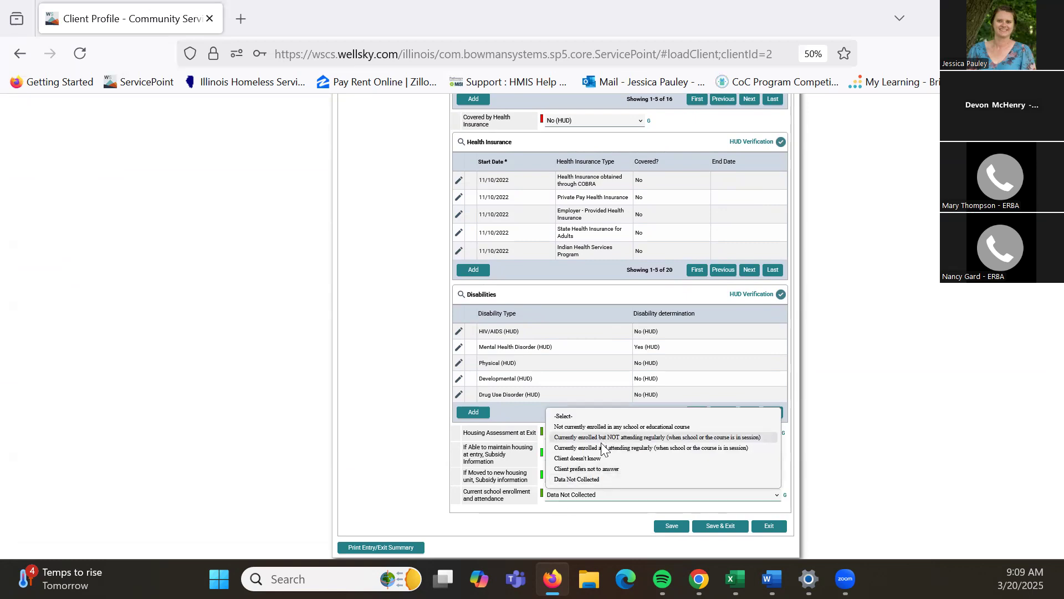
pyautogui.click(596, 427)
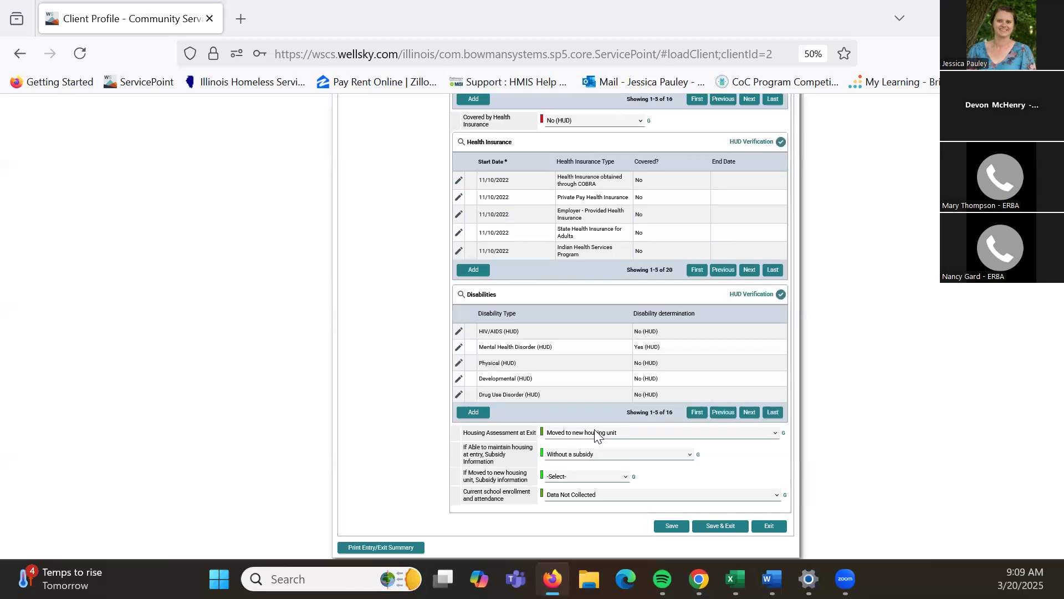
pyautogui.click(574, 519)
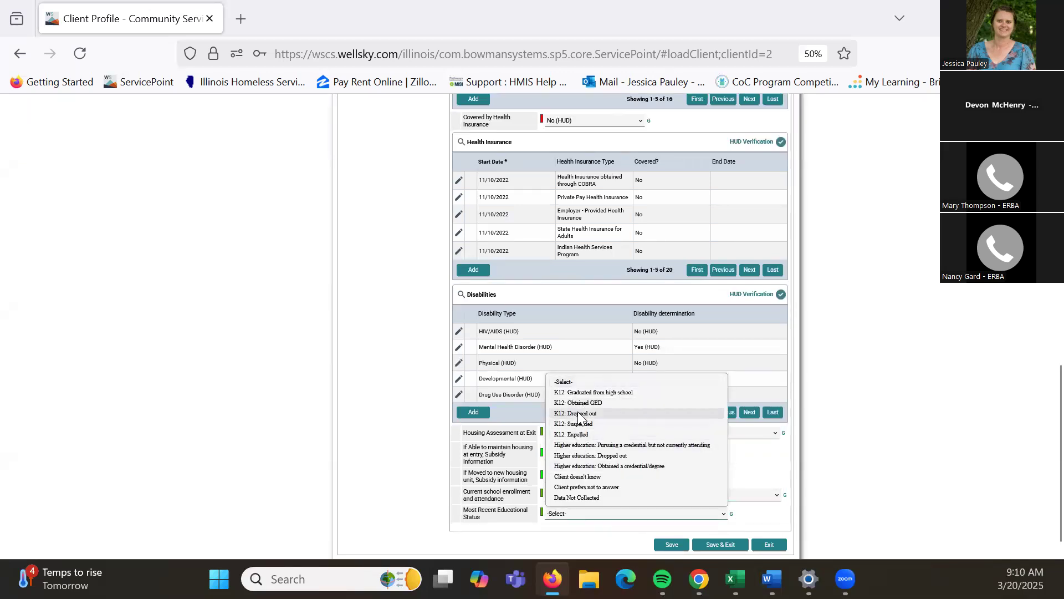
pyautogui.click(576, 392)
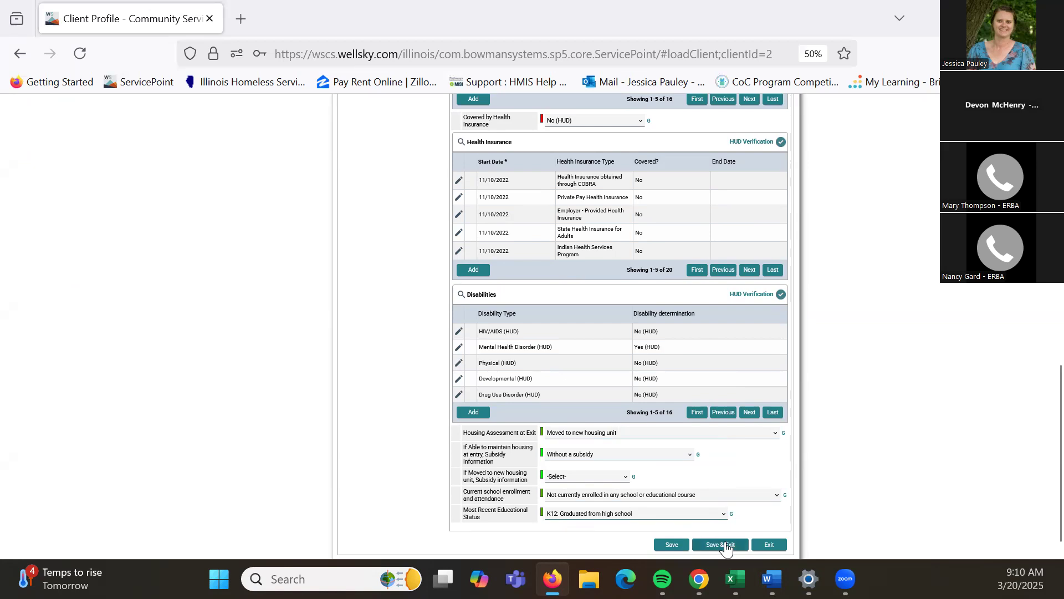
pyautogui.click(720, 544)
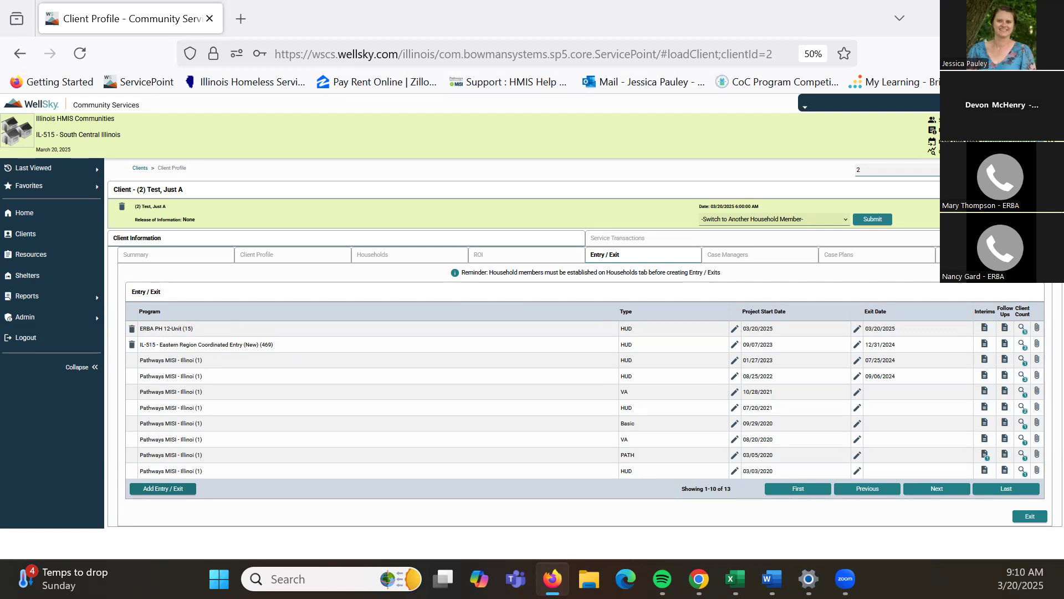
# Delete the ERBA PH 12-Unit entry/exit from the head of household and from another household member's record.
pyautogui.click(132, 330)
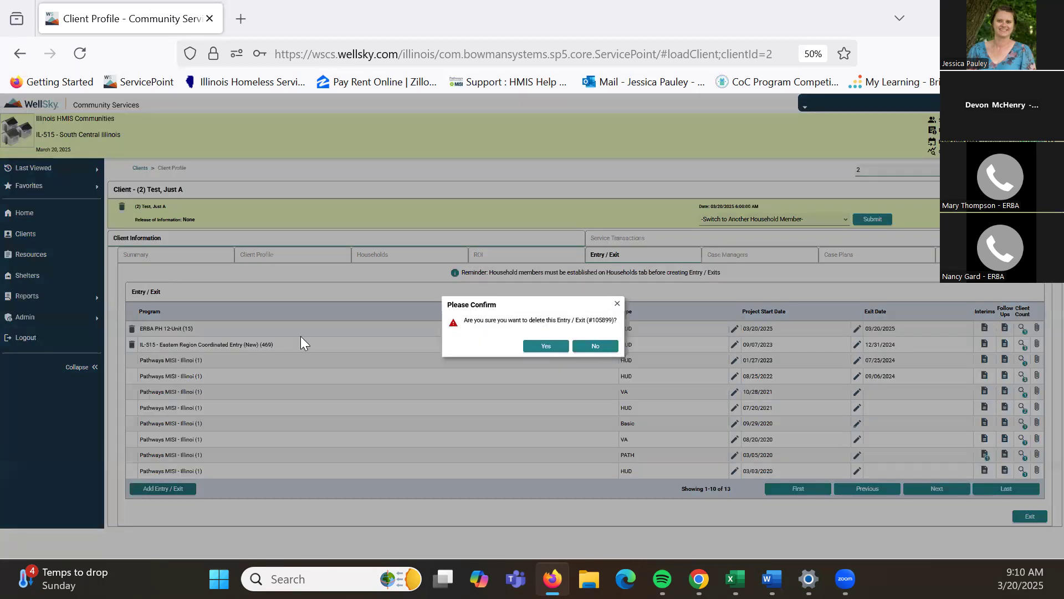
pyautogui.click(537, 347)
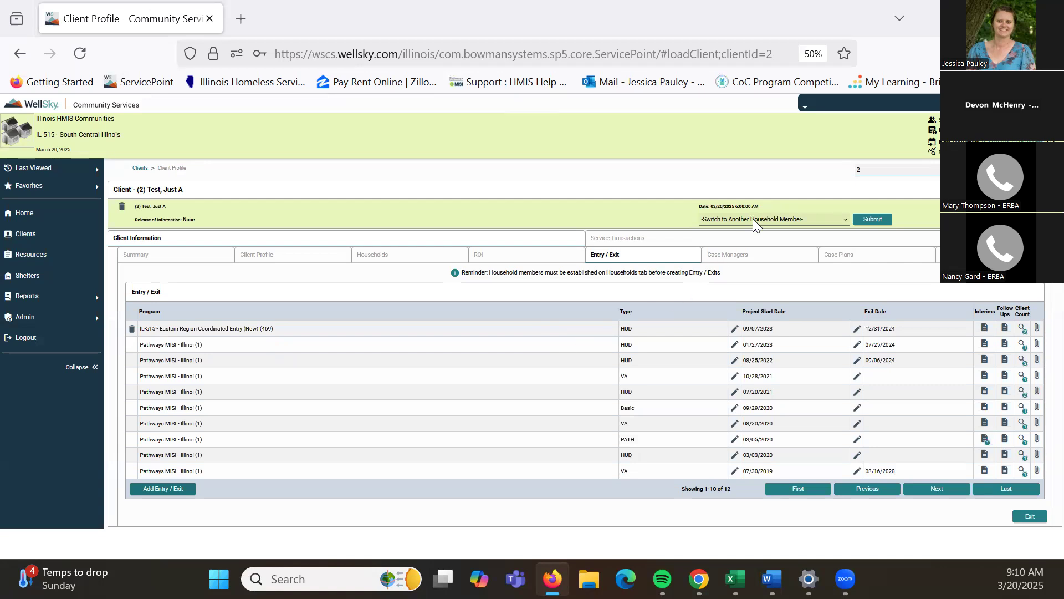
pyautogui.click(753, 219)
pyautogui.click(821, 235)
pyautogui.click(872, 219)
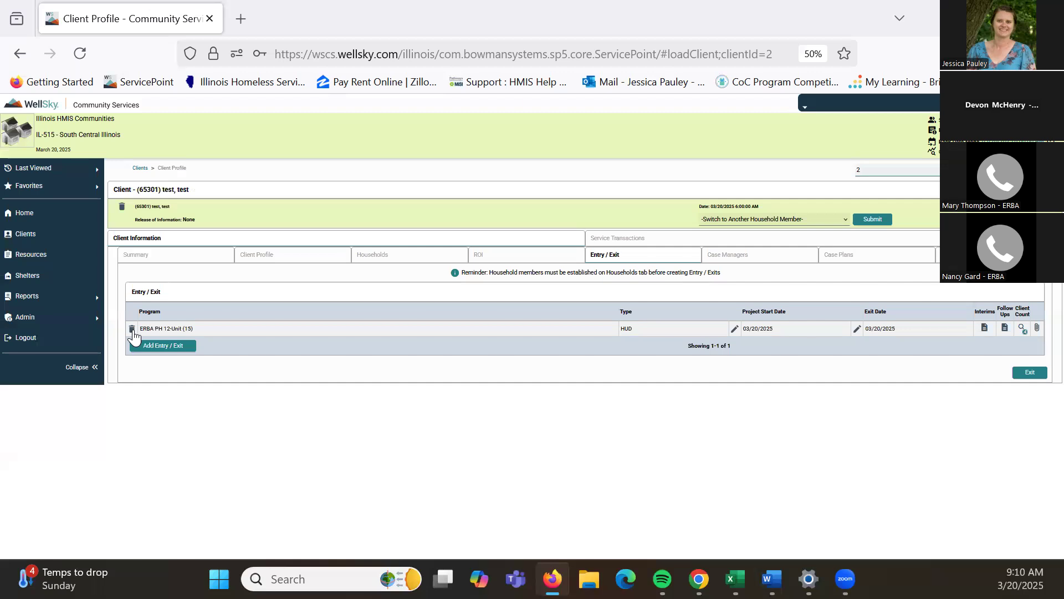
pyautogui.click(132, 328)
pyautogui.click(535, 347)
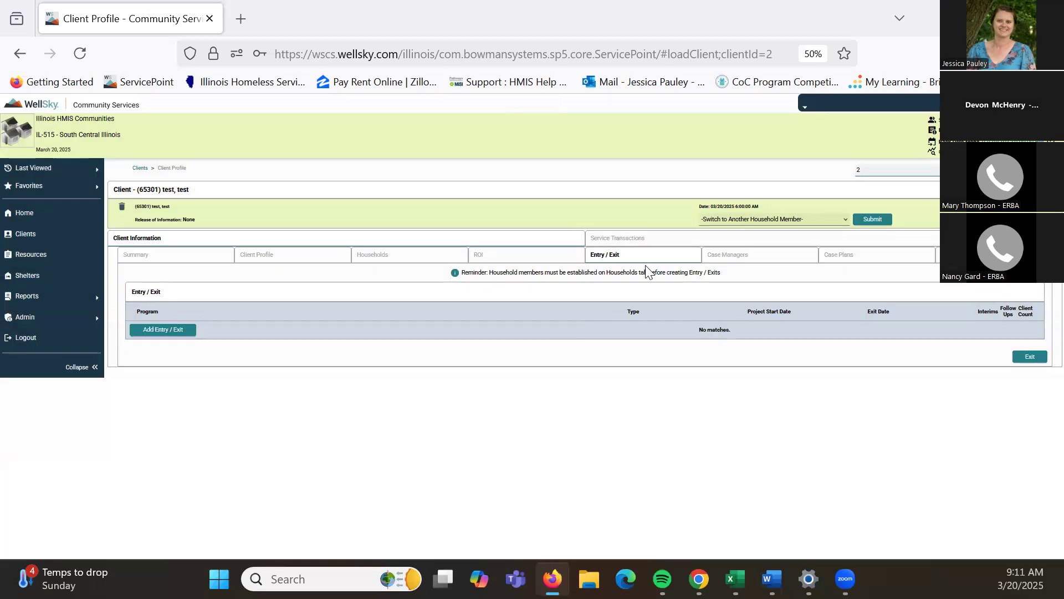
# Switch to the second member listed in the Male Single Parent household and delete that member's ERBA PH 12-Unit entry/exit.
pyautogui.click(748, 217)
pyautogui.click(761, 268)
pyautogui.click(872, 219)
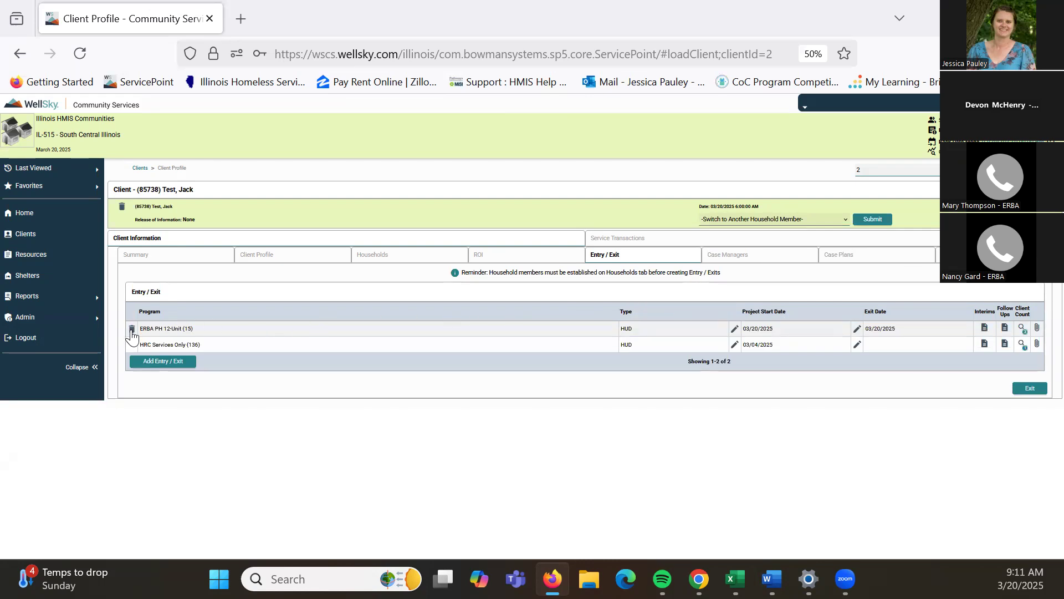
pyautogui.click(132, 329)
pyautogui.click(536, 347)
# Switch to the third member listed in the household and delete the ERBA PH 12-Unit entry/exit dated 03/20/2025 from that record.
pyautogui.click(776, 220)
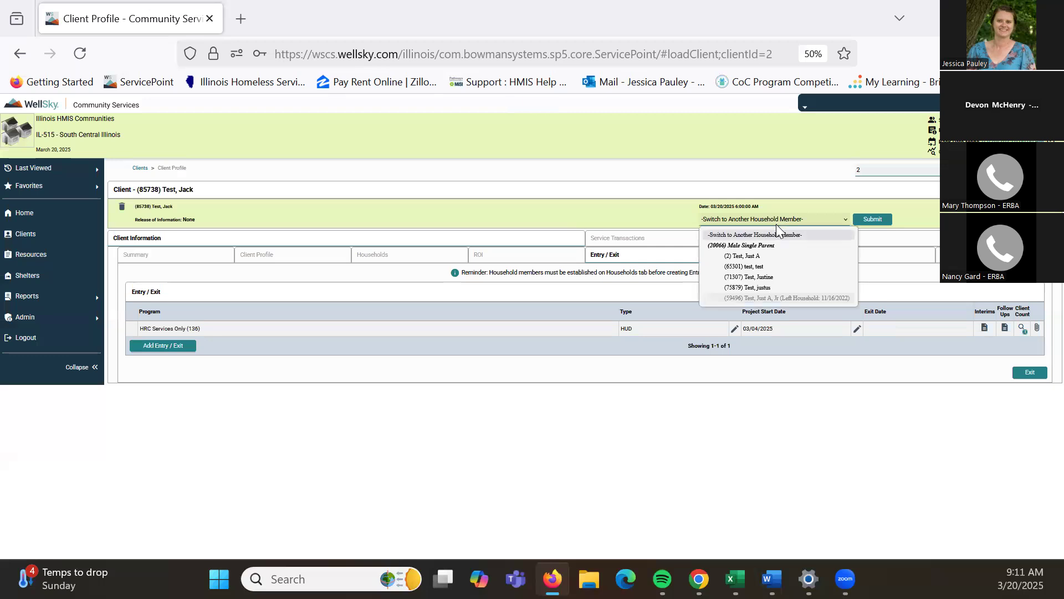
pyautogui.click(772, 284)
pyautogui.click(871, 219)
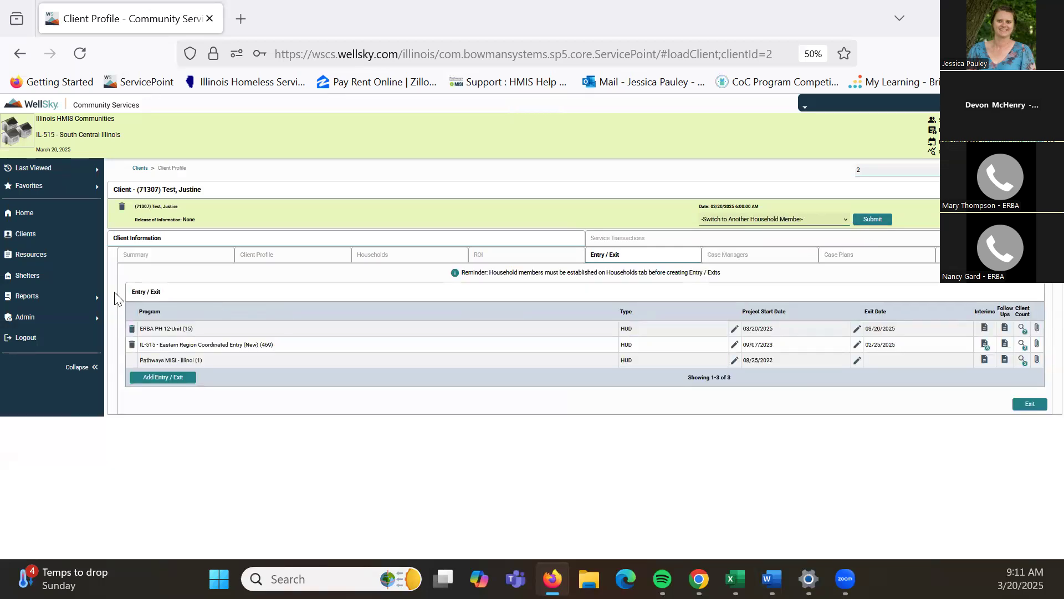
pyautogui.click(133, 330)
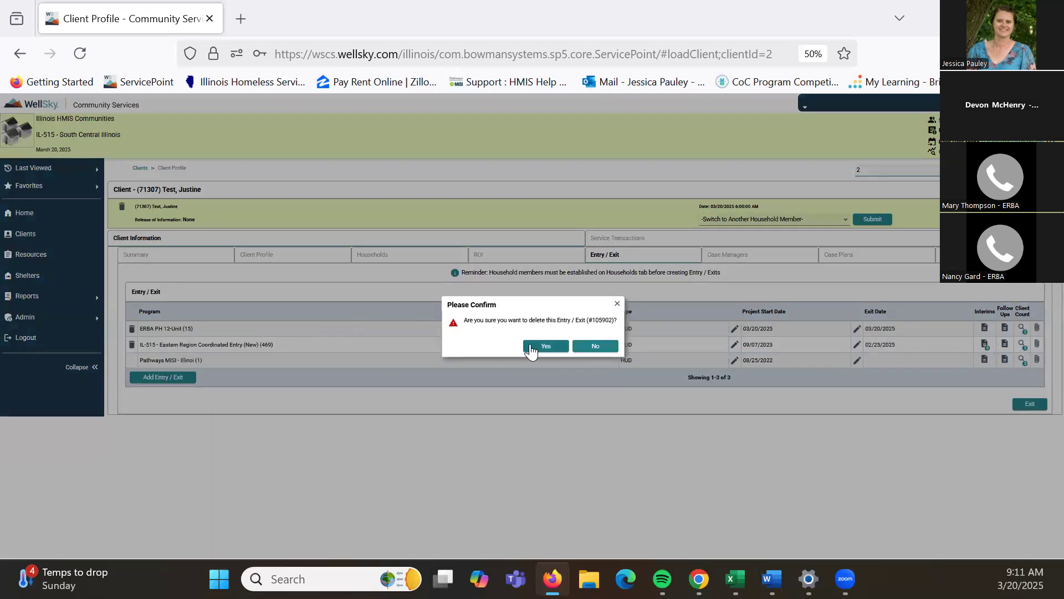
pyautogui.click(533, 347)
# Delete the ERBA PH 12-Unit entry/exit from the last remaining current household member's record, the fourth one listed in the Male Single Parent household.
pyautogui.click(764, 221)
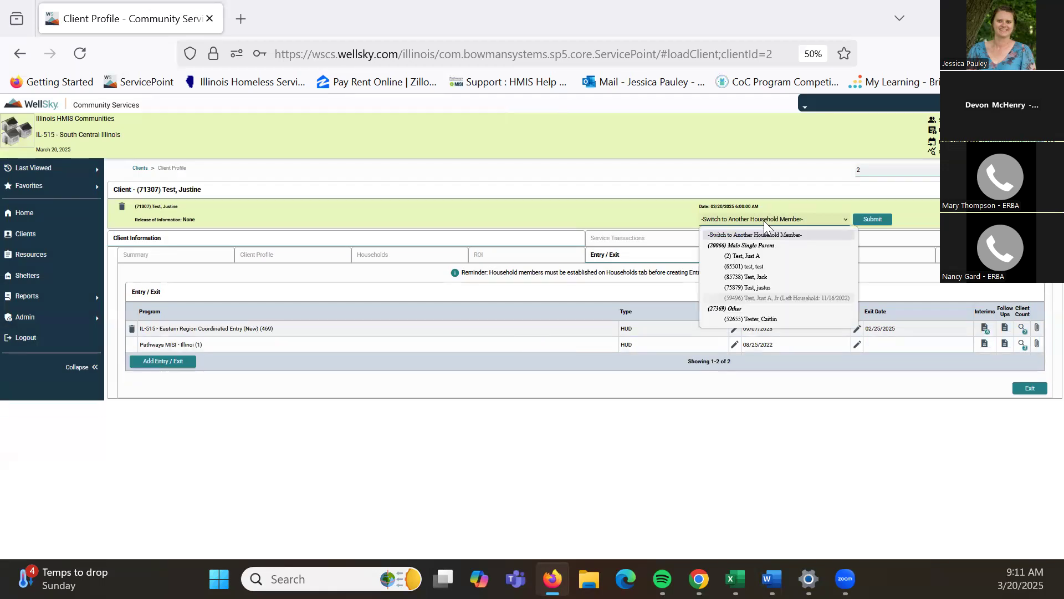
pyautogui.click(787, 276)
pyautogui.click(871, 219)
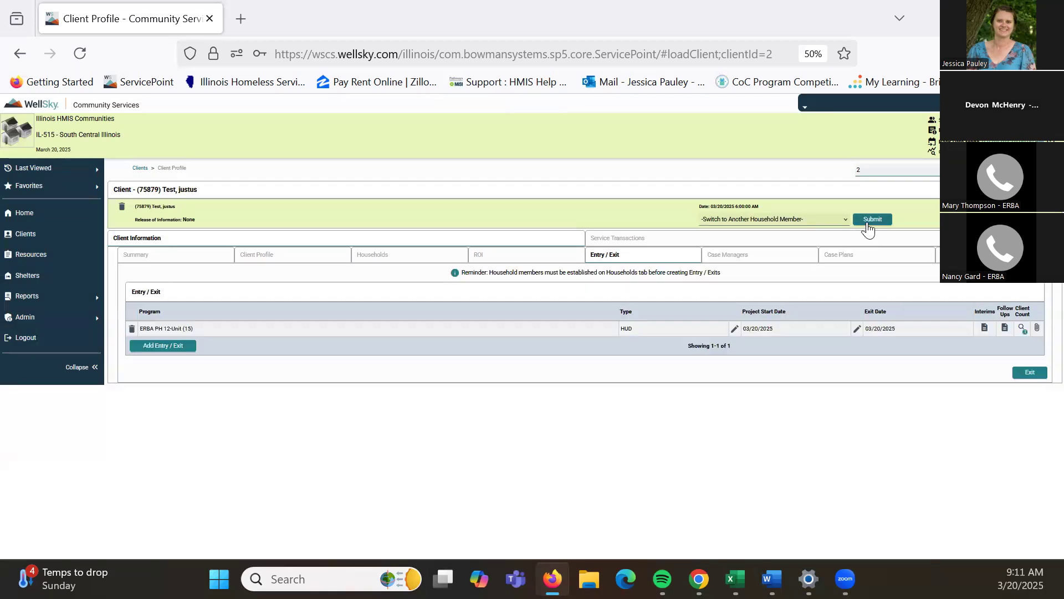
pyautogui.click(131, 331)
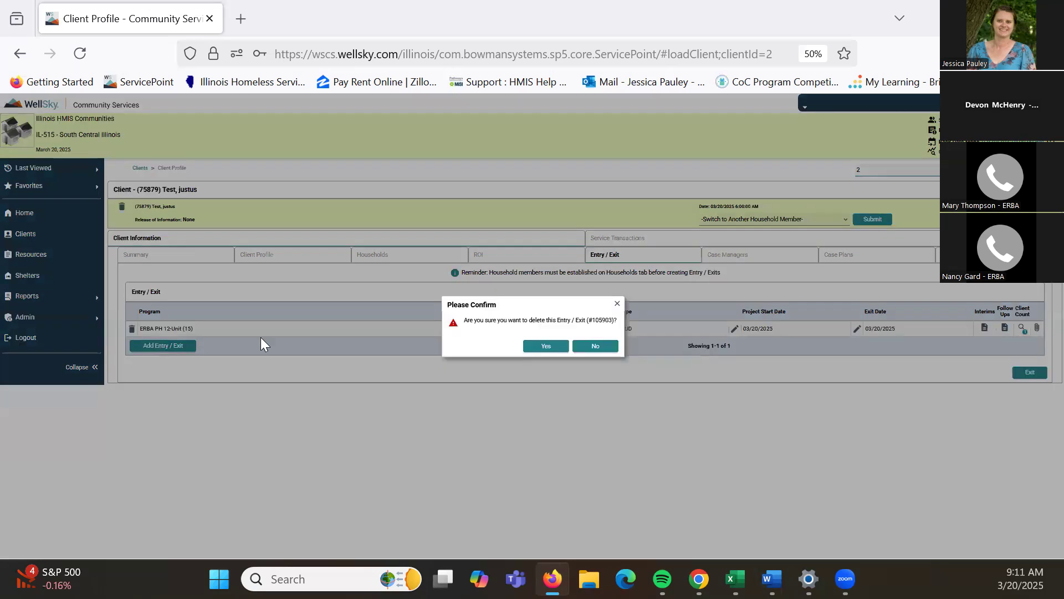
pyautogui.click(546, 347)
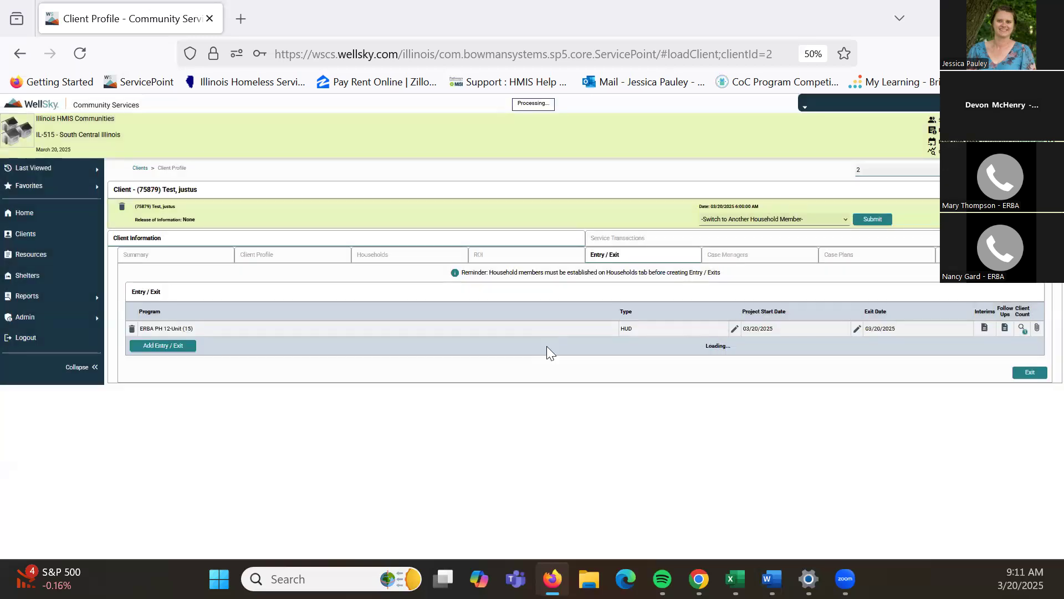
pyautogui.click(778, 216)
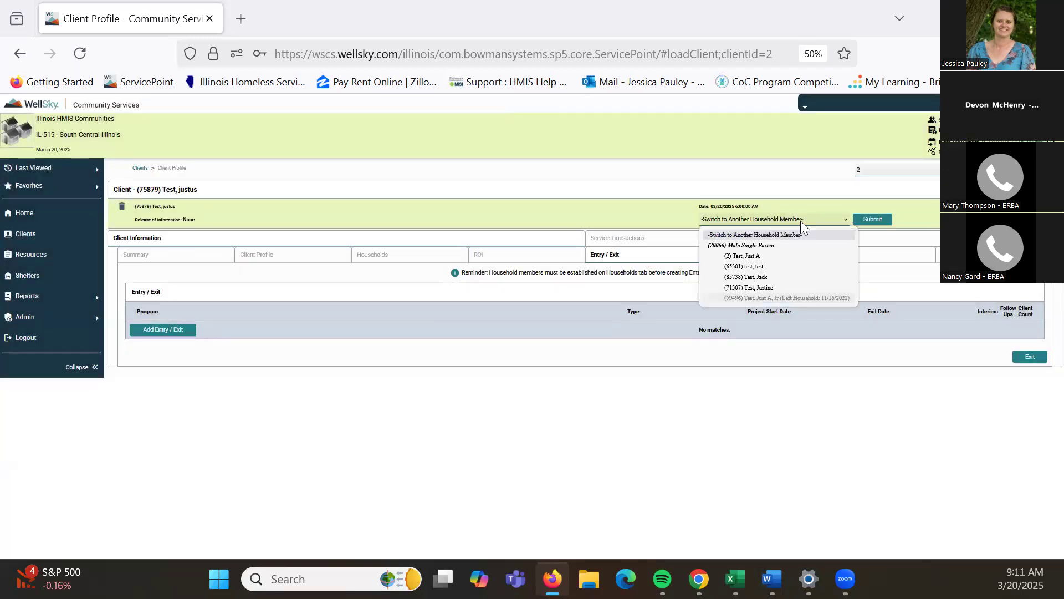
pyautogui.click(750, 190)
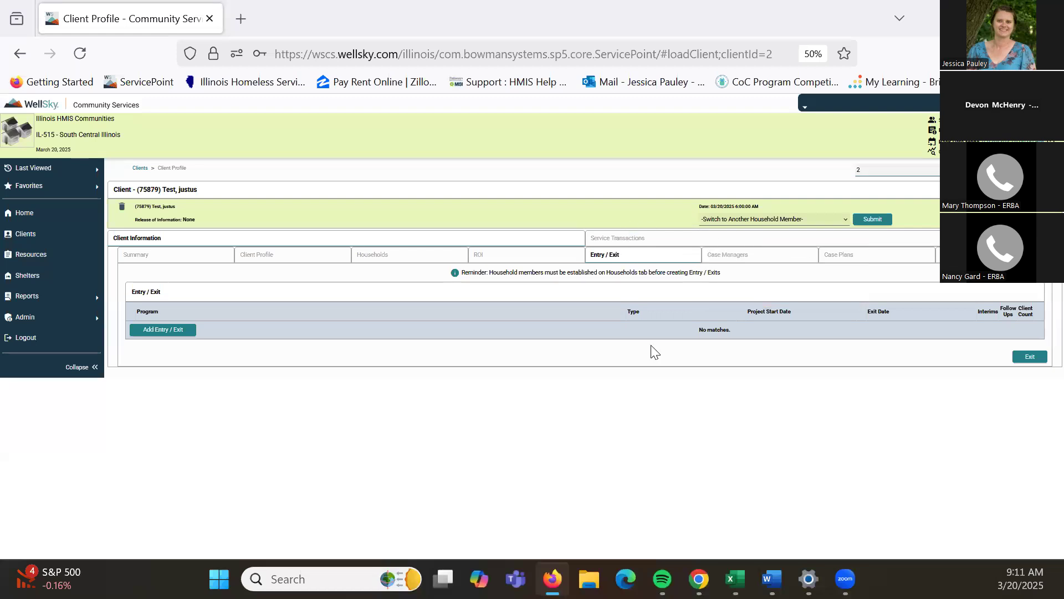